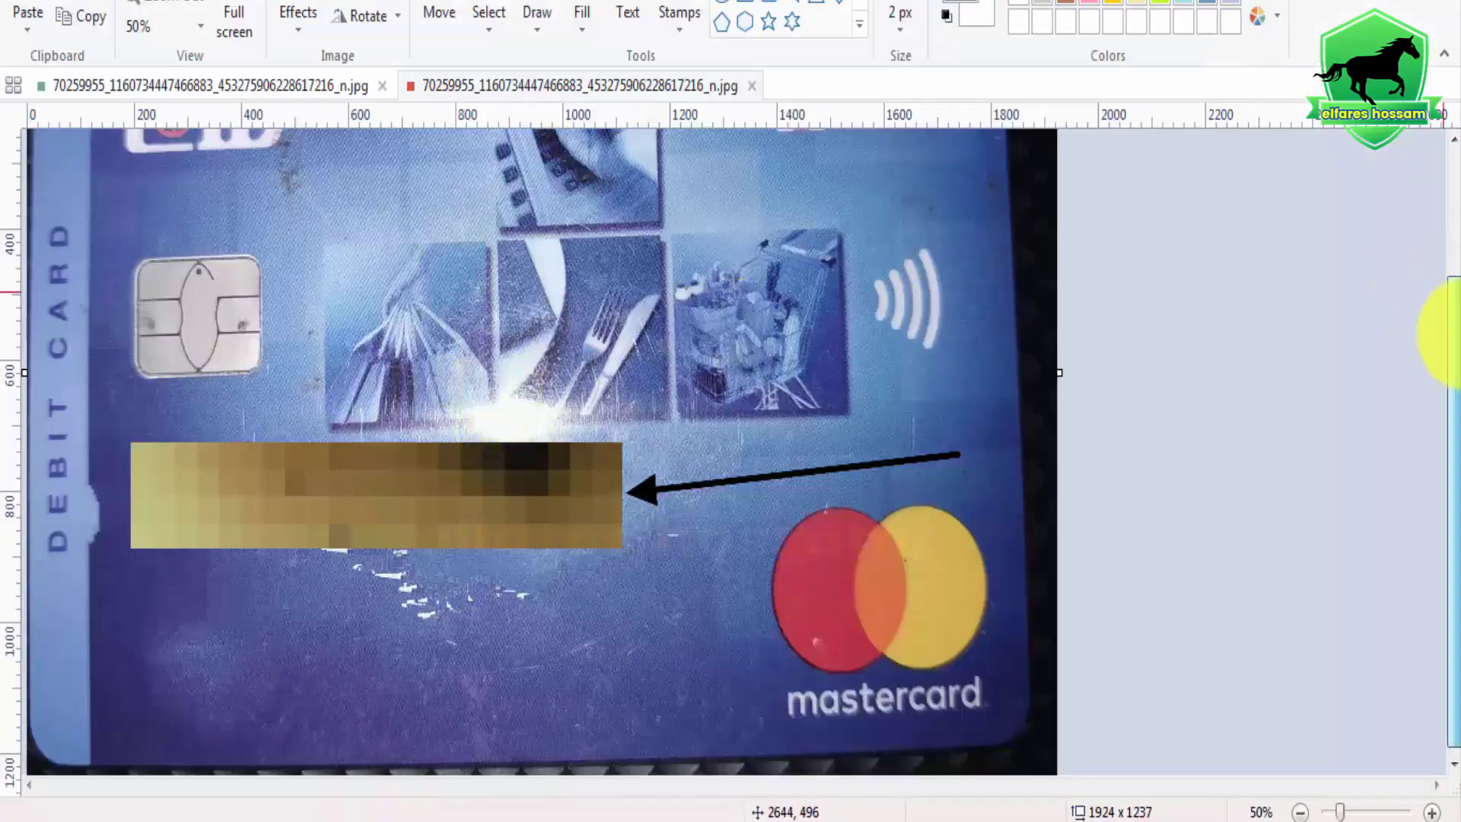
Switch to Google AdSense and open payment method management from the Payments page, dismissing the Windows color scheme prompt
scroll(1447, 292, "up", 2)
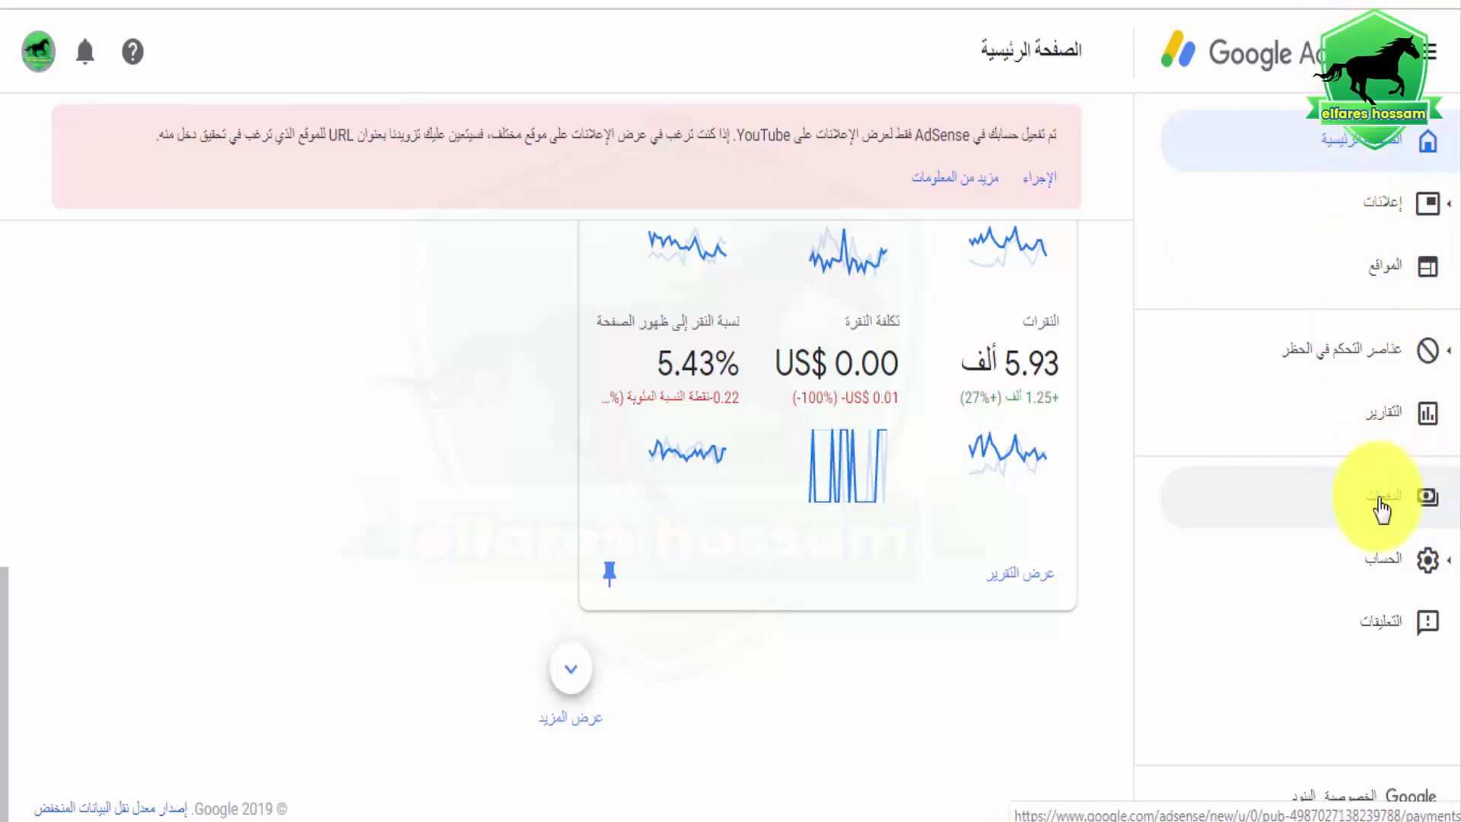
left_click(1382, 509)
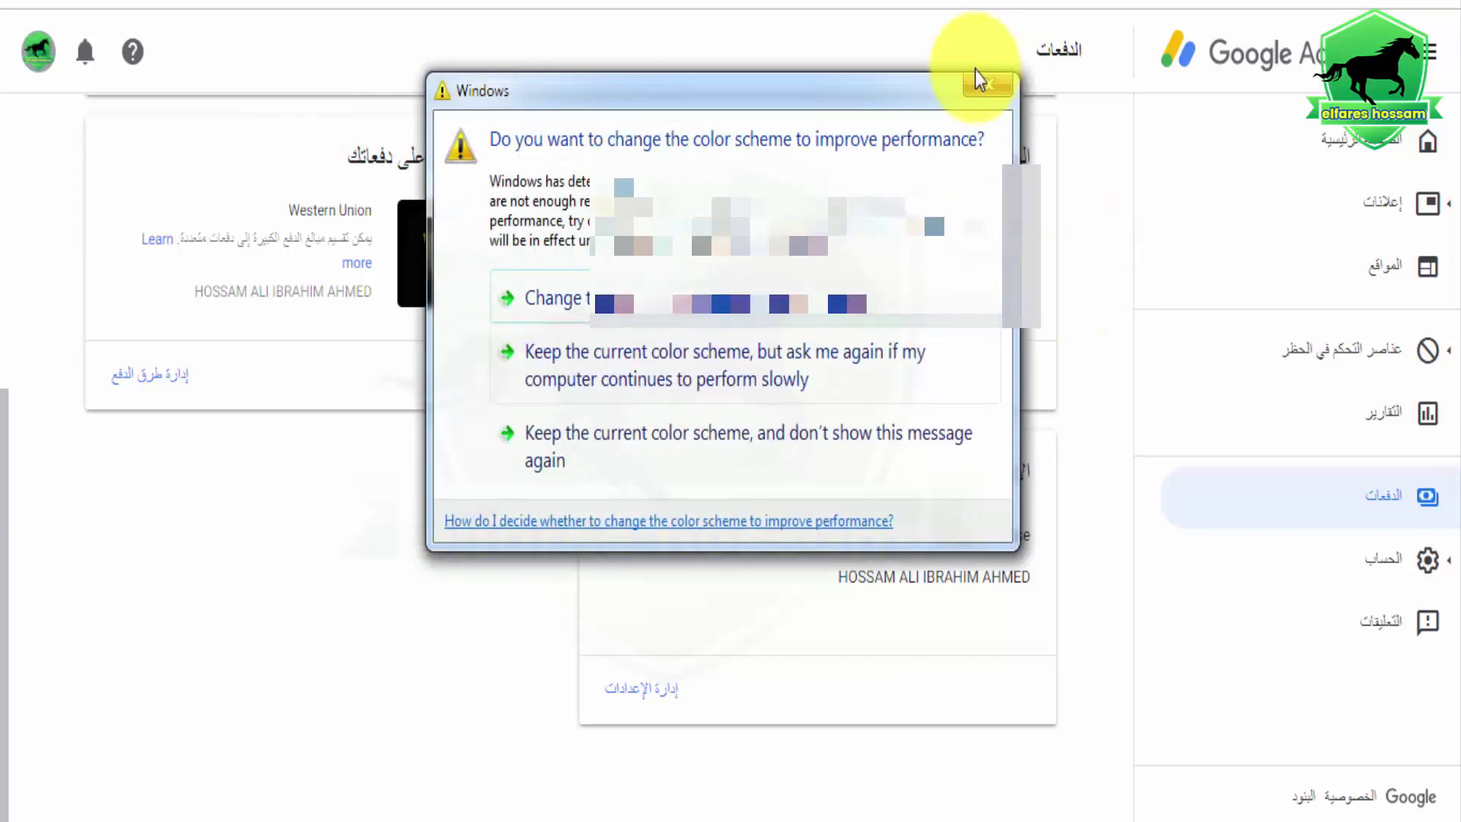
left_click(982, 84)
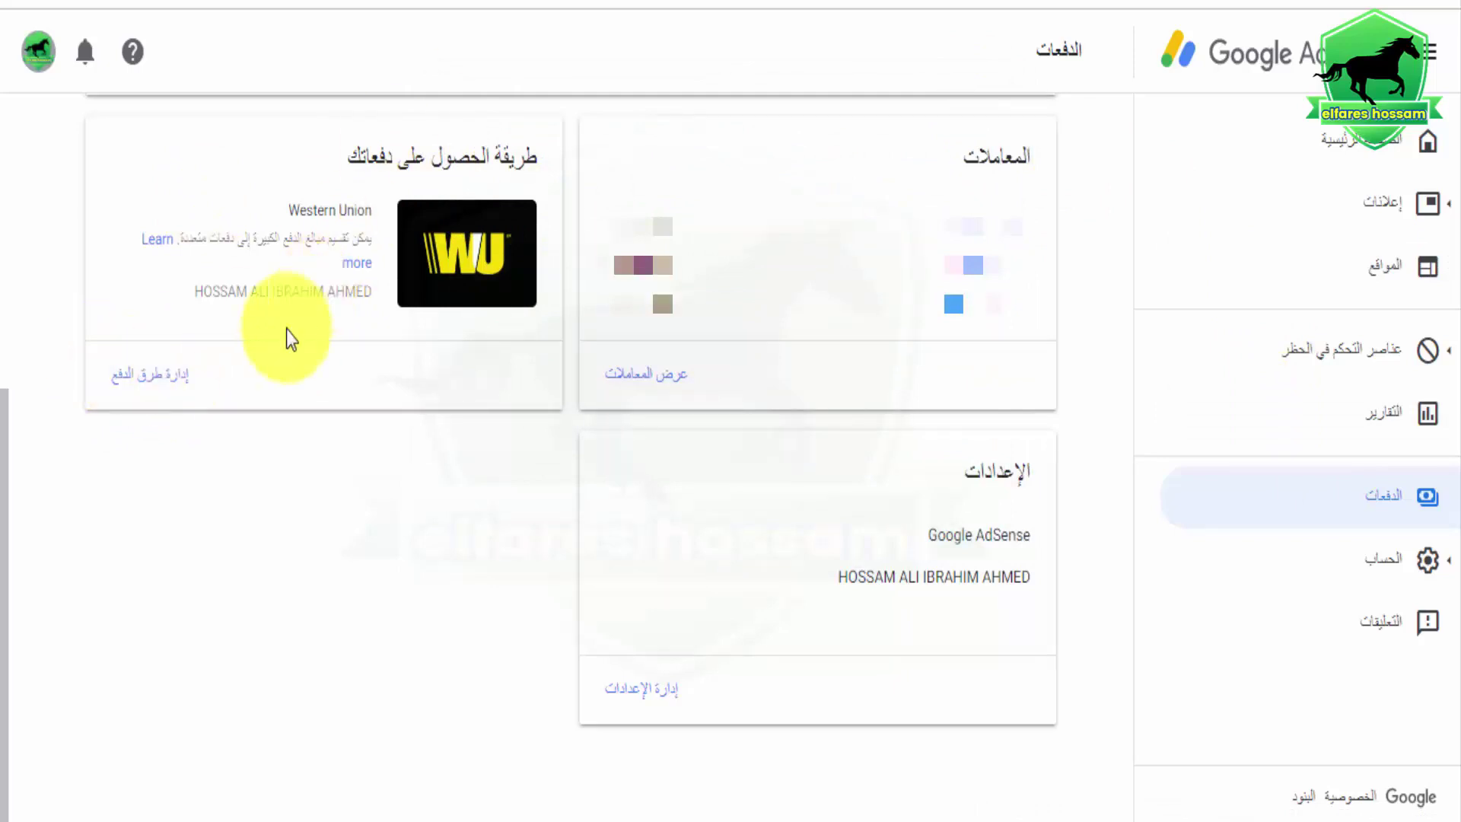
right_click(169, 377)
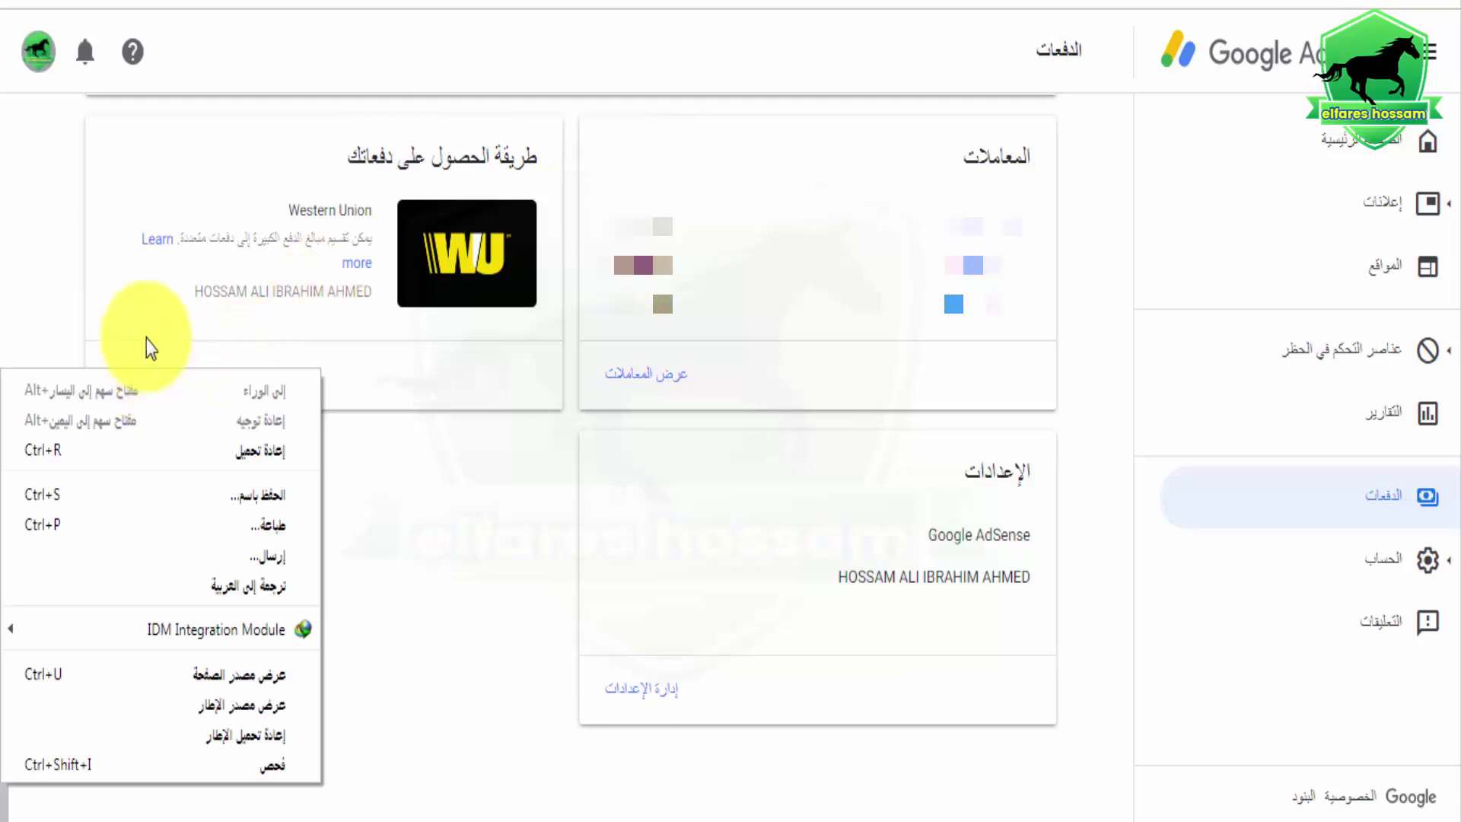
left_click(337, 472)
left_click(148, 387)
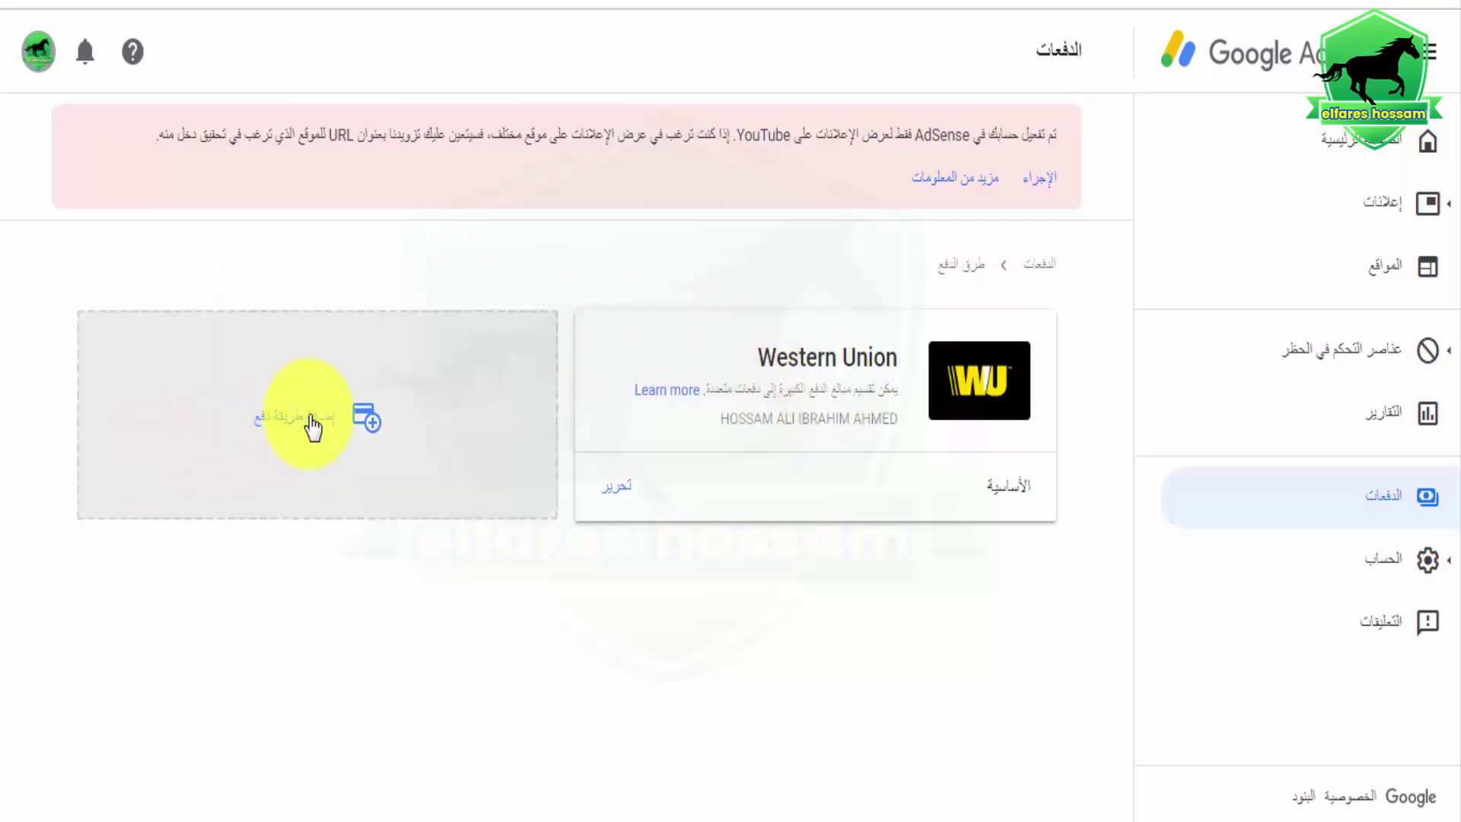
Start adding a payment method and select the option to add new wire transfer details
left_click(313, 428)
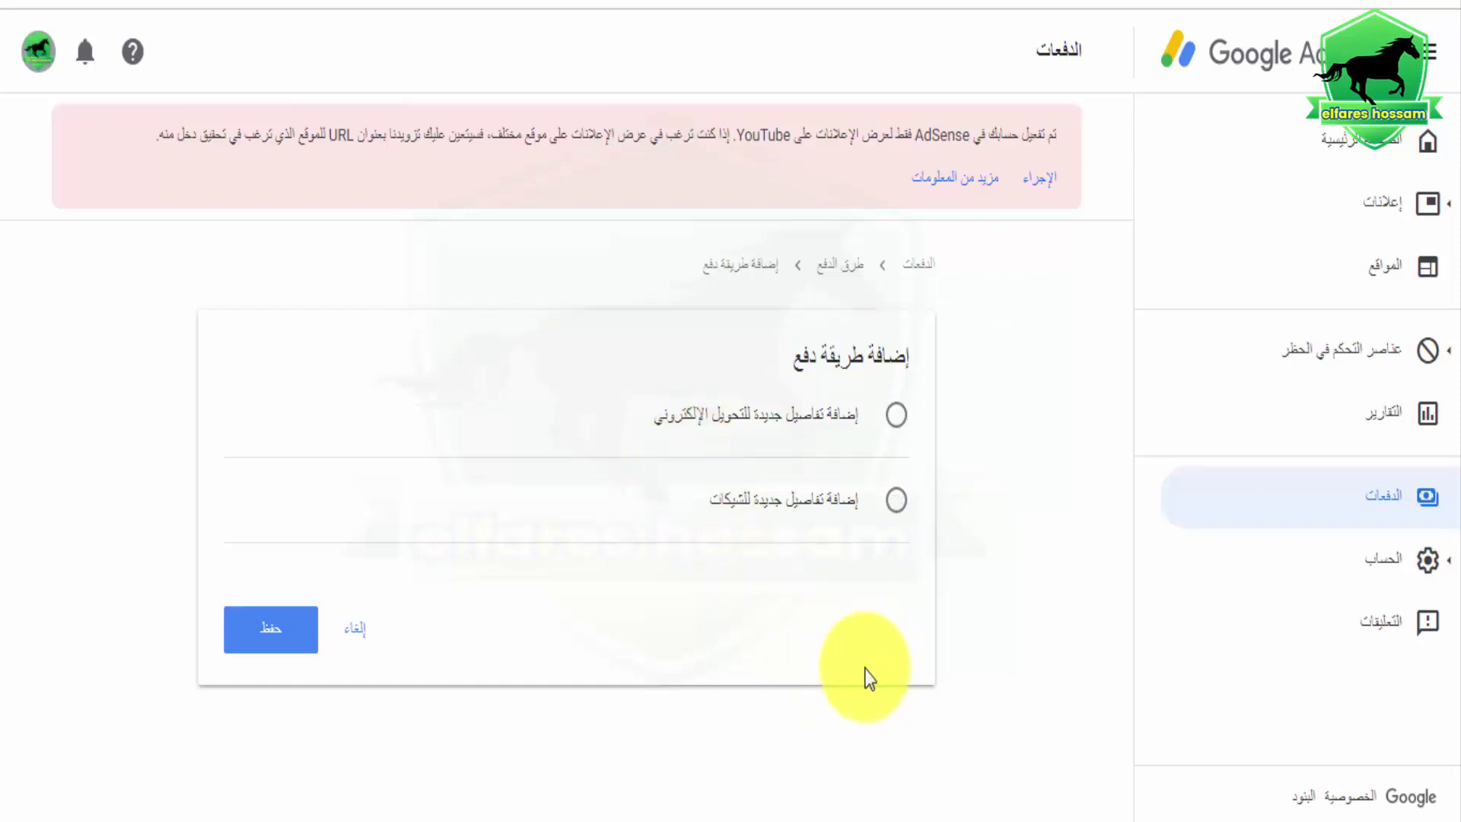
left_click(818, 533)
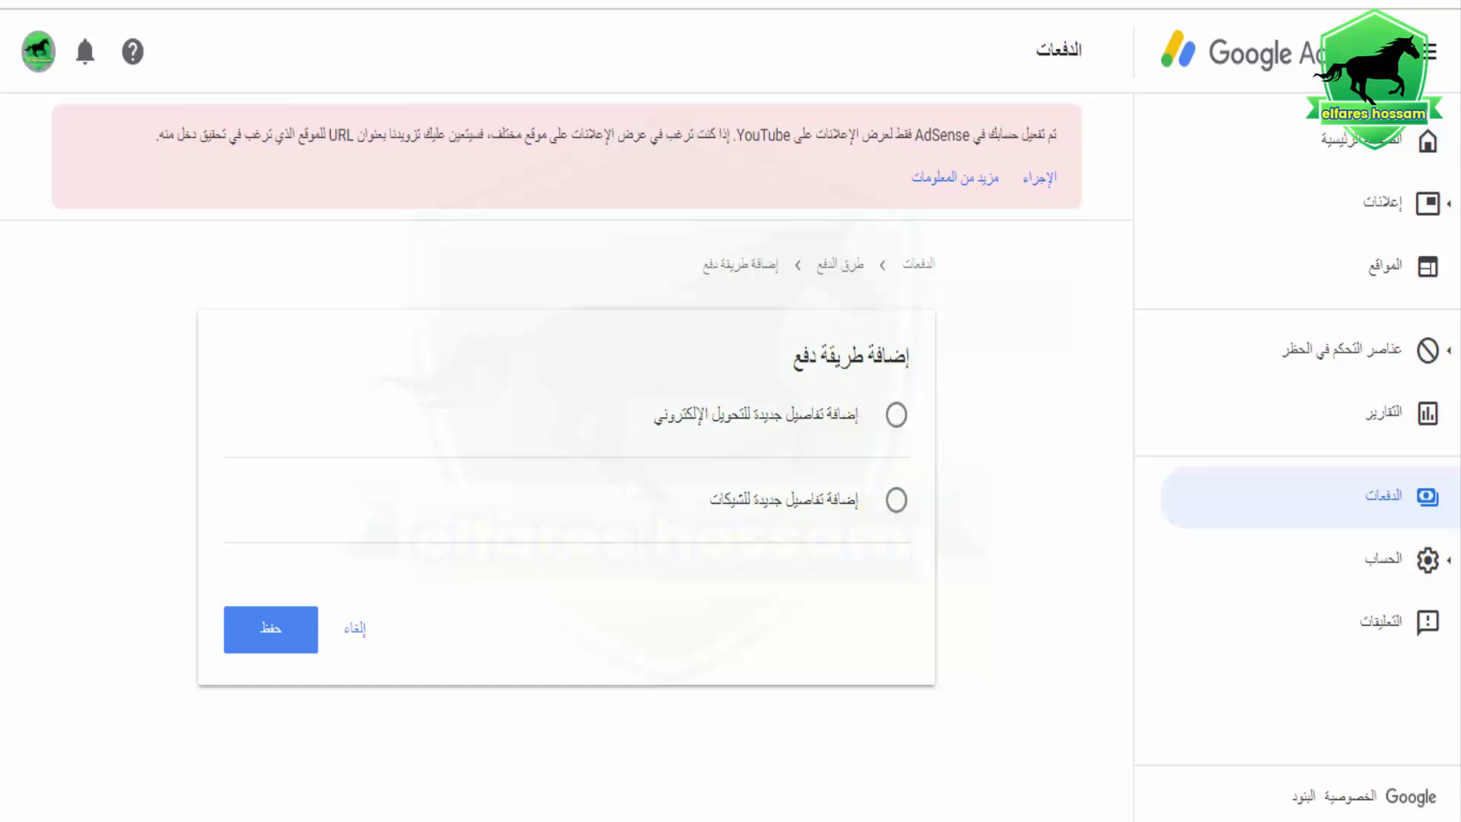
left_click(901, 426)
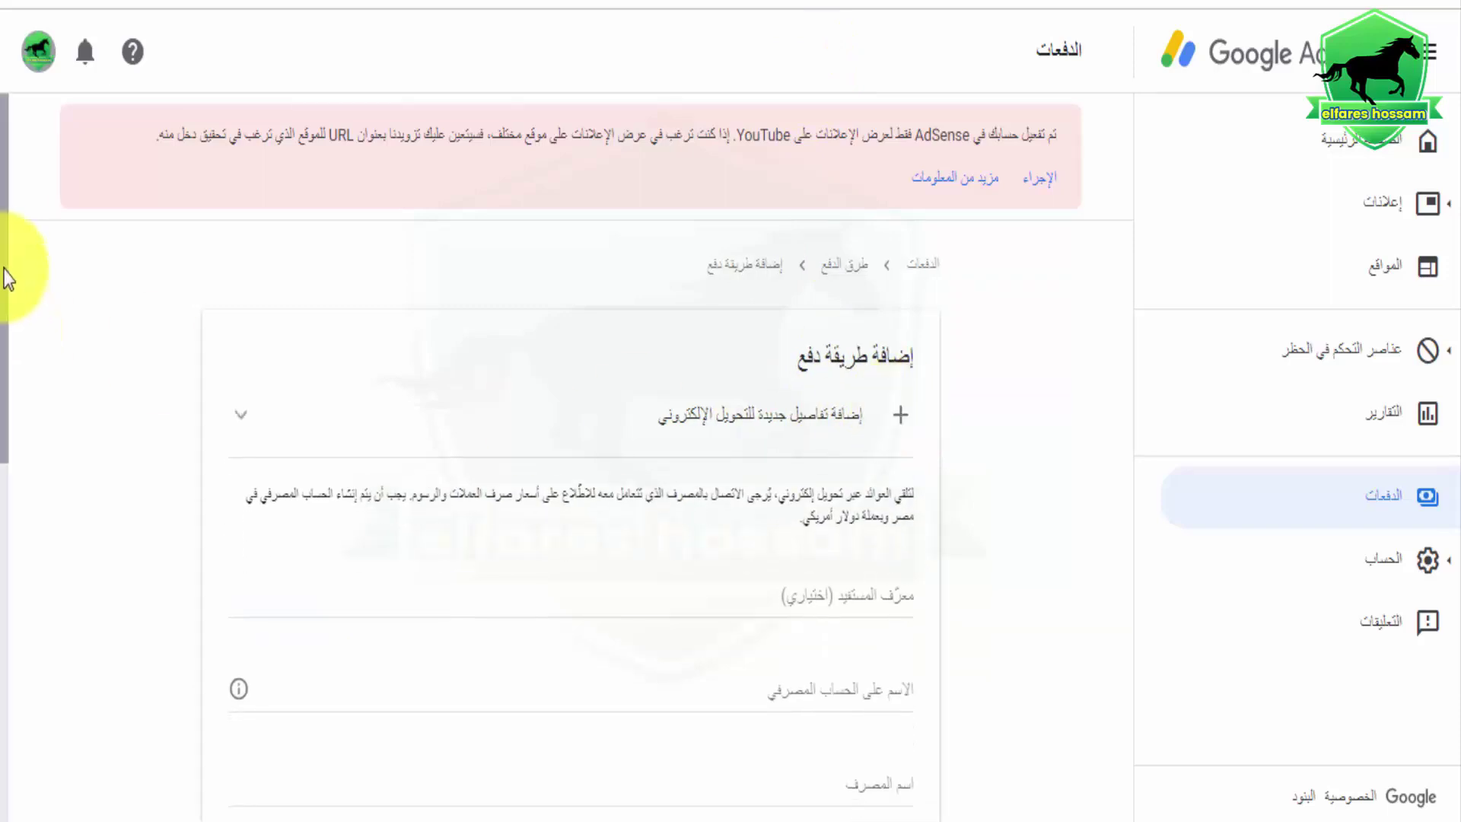
left_click_drag(5, 289, 4, 377)
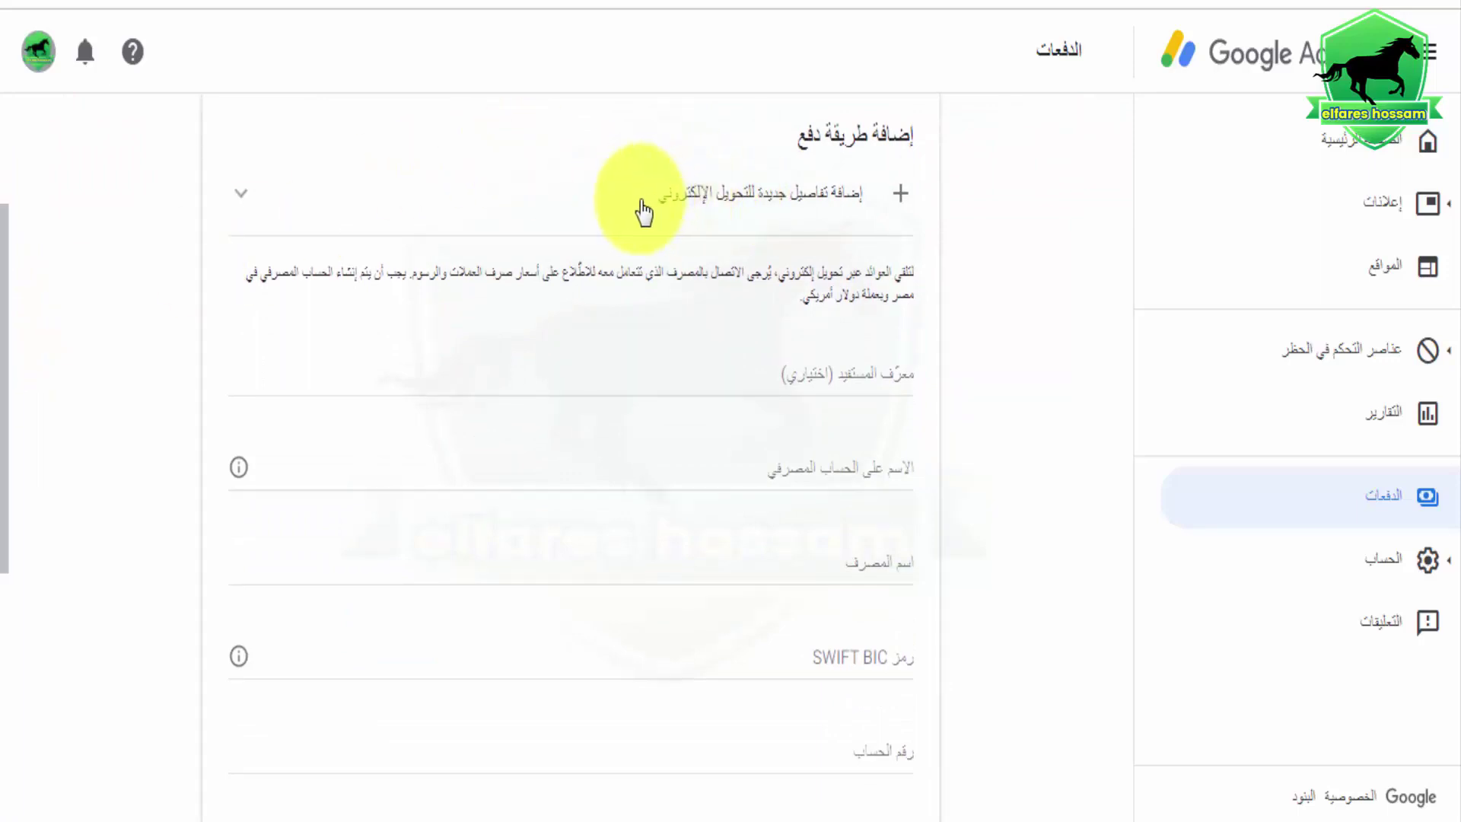
left_click_drag(4, 475, 3, 536)
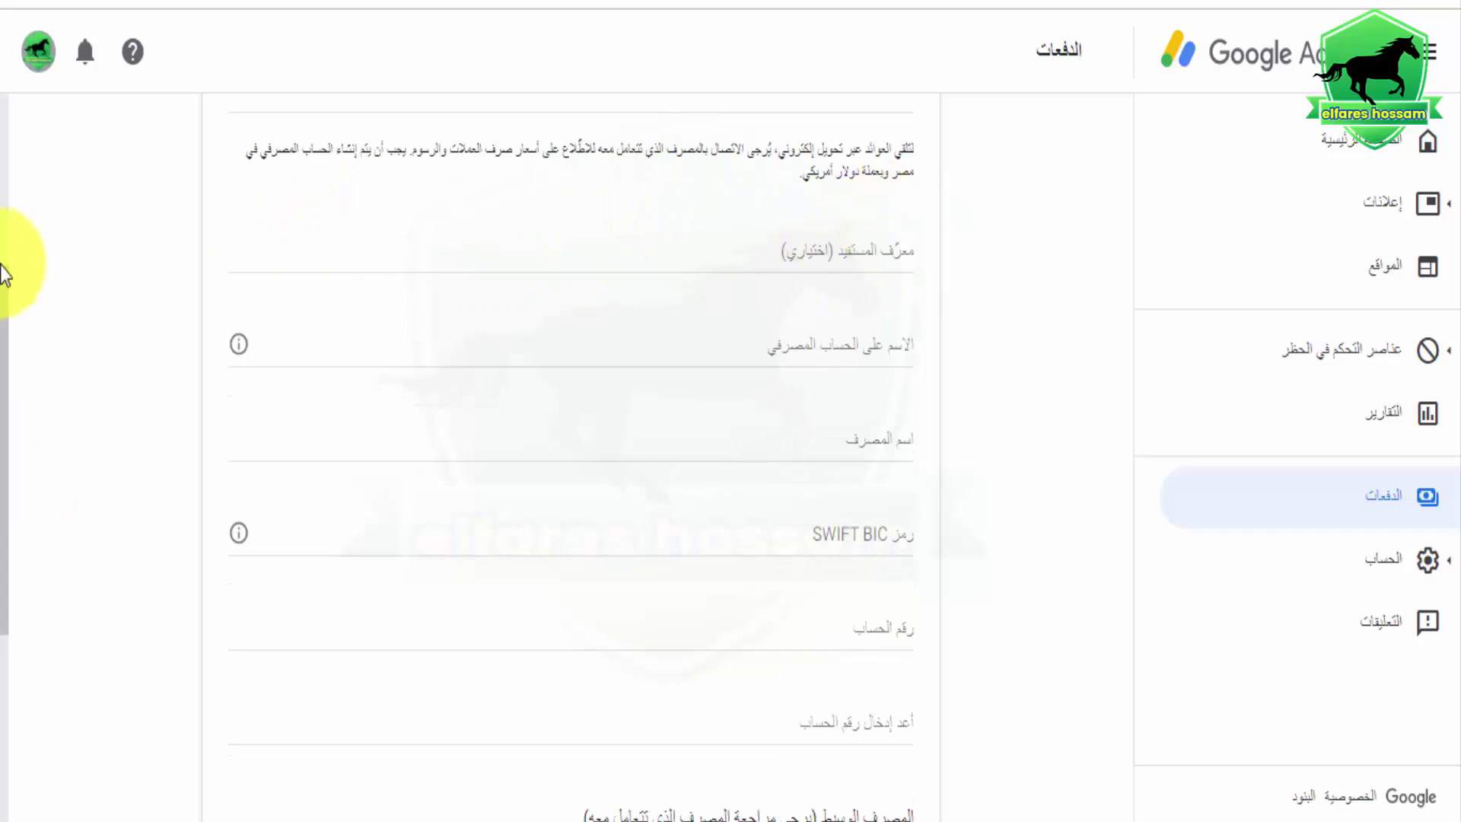
left_click_drag(4, 293, 6, 326)
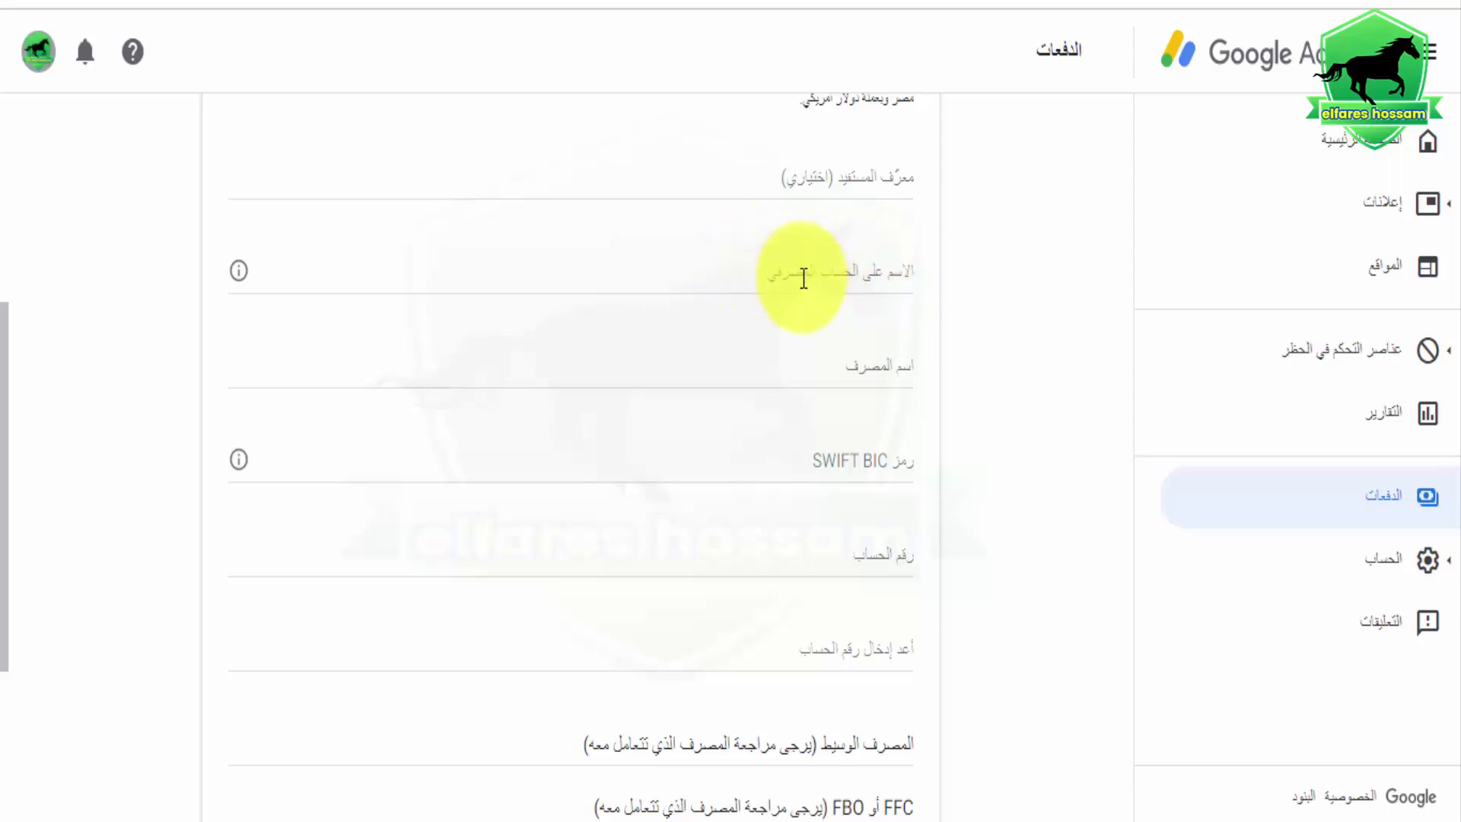
left_click(823, 358)
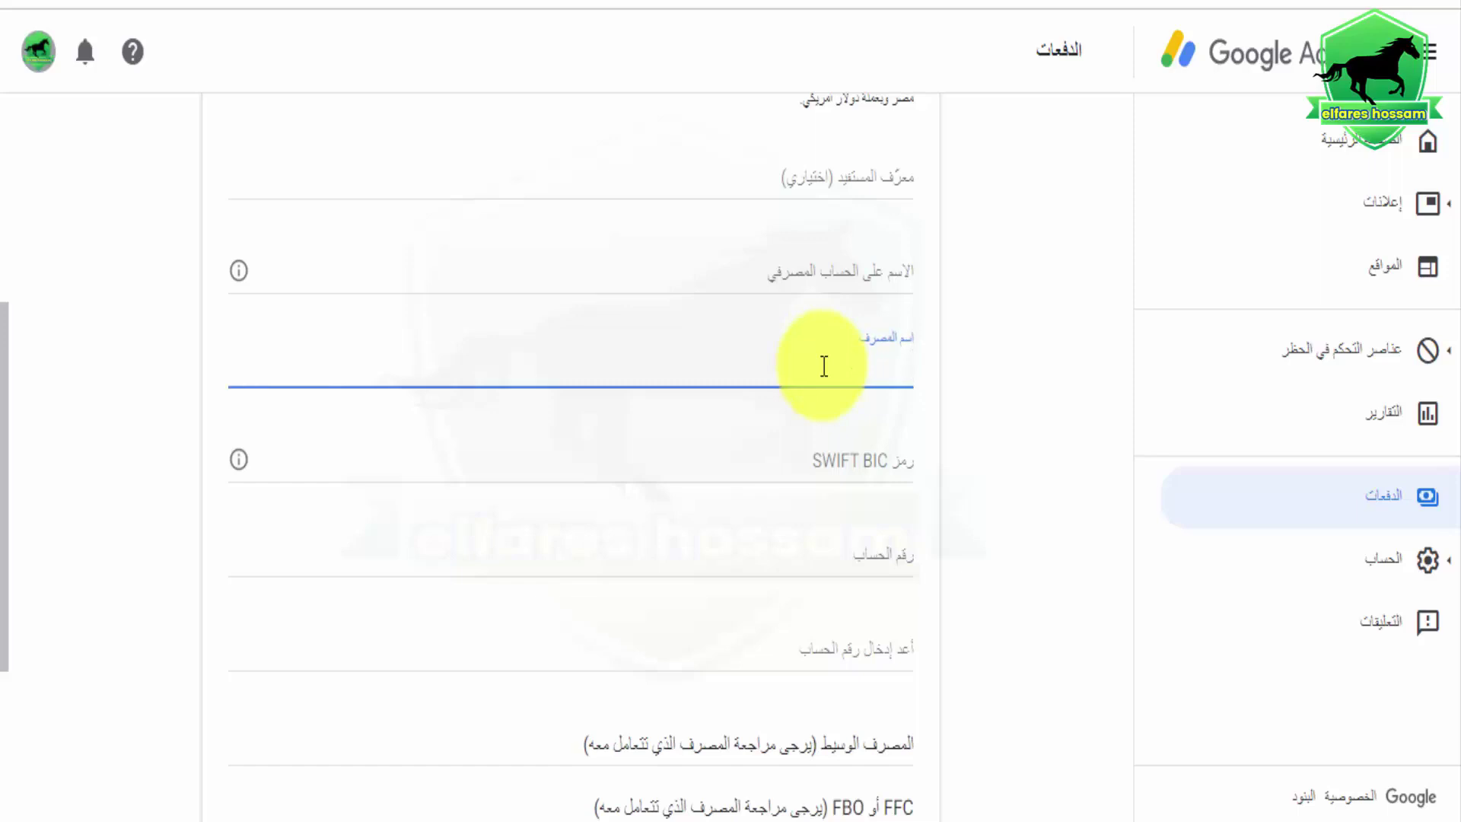
type("ق")
type("هلا")
key("BackSpace")
key("BackSpace")
key("BackSpace")
key("BackSpace")
type("CIB")
key("BackSpace")
key("BackSpace")
key("BackSpace")
type("FK; H")
key("BackSpace")
key("BackSpace")
key("BackSpace")
key("BackSpace")
key("BackSpace")
type("بنك الاسكندرية بنك القاهرة")
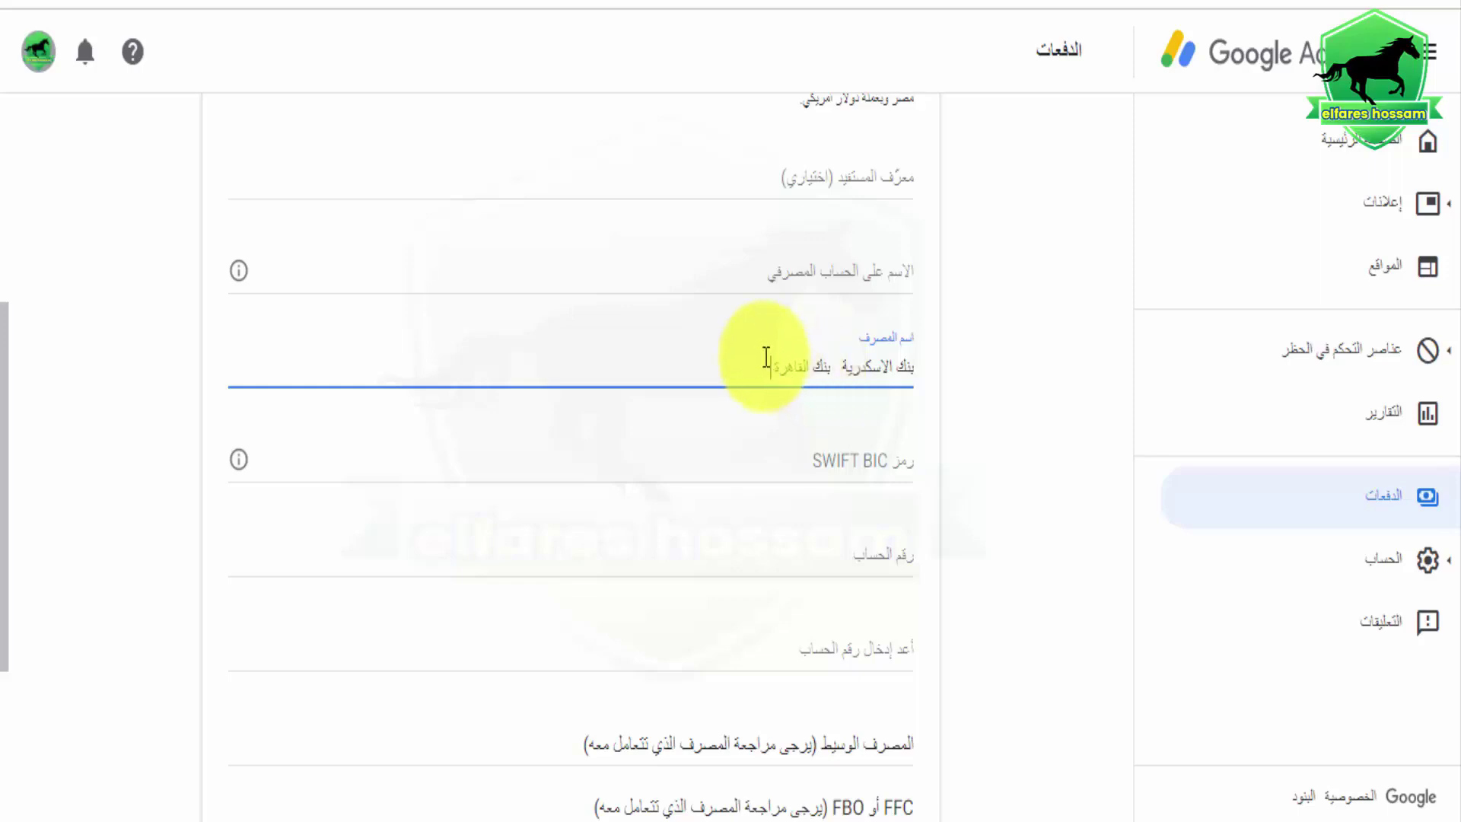
left_click_drag(753, 366, 921, 380)
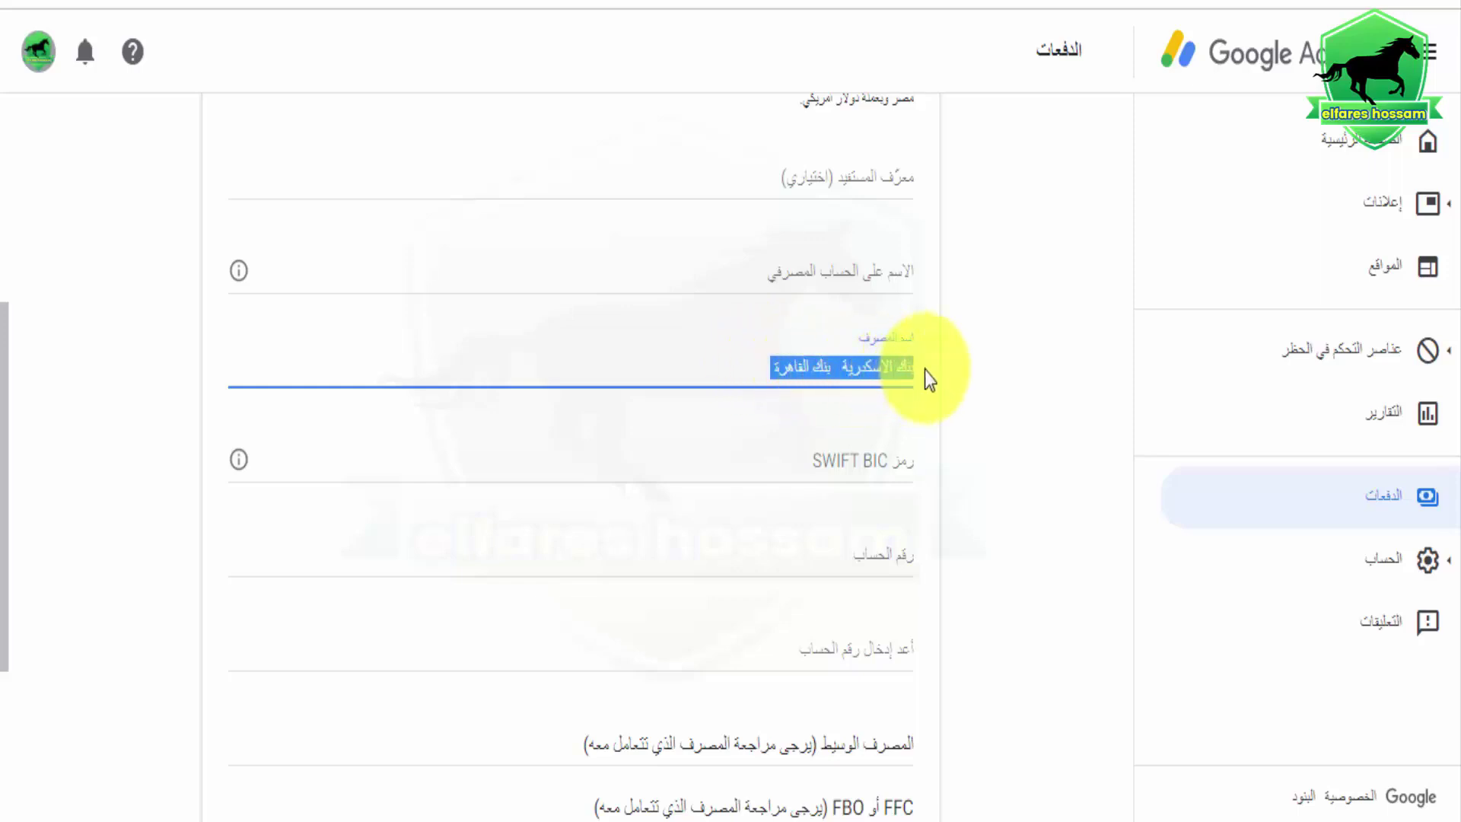
key("BackSpace")
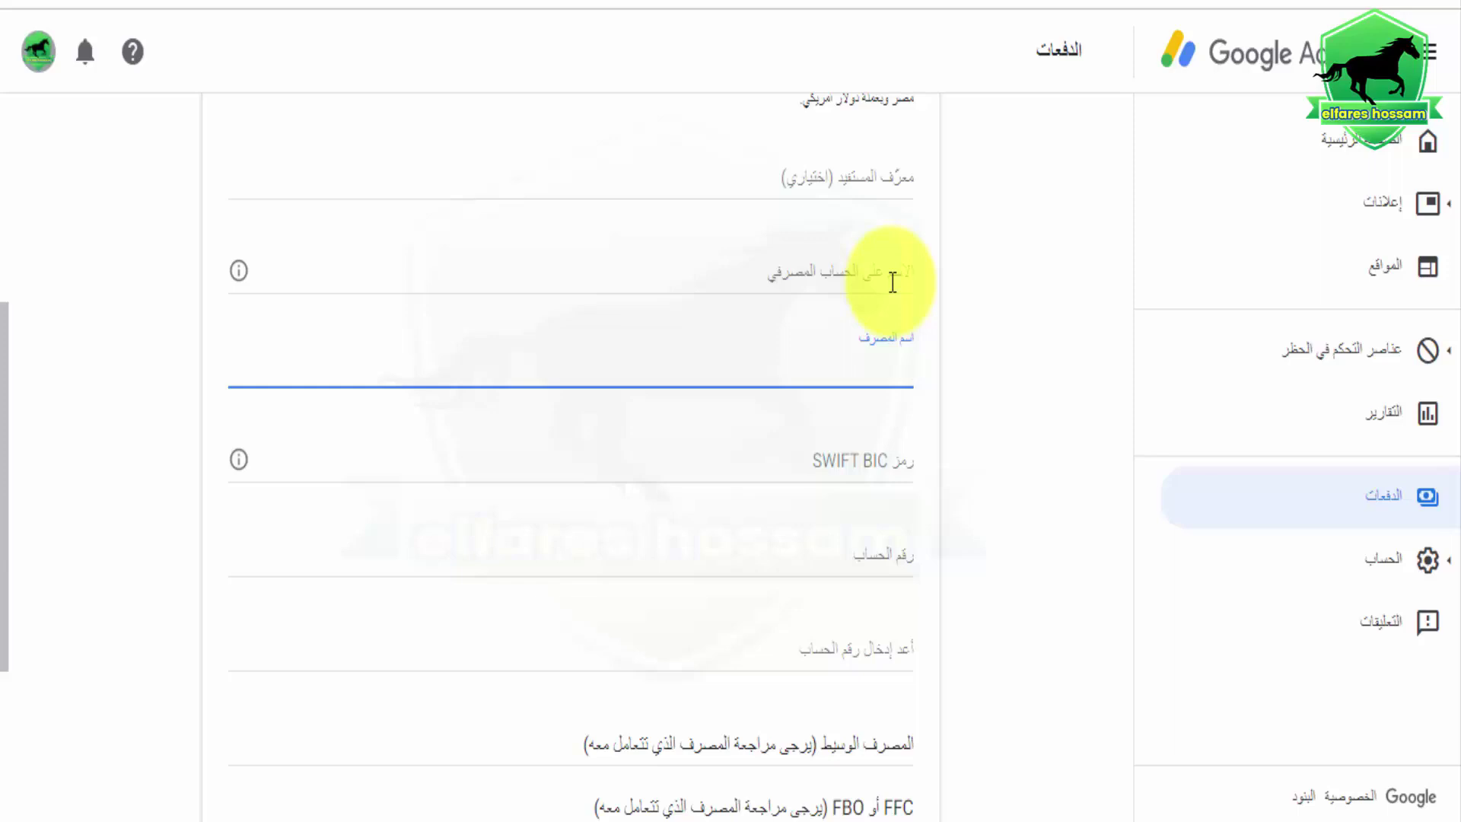
left_click(870, 272)
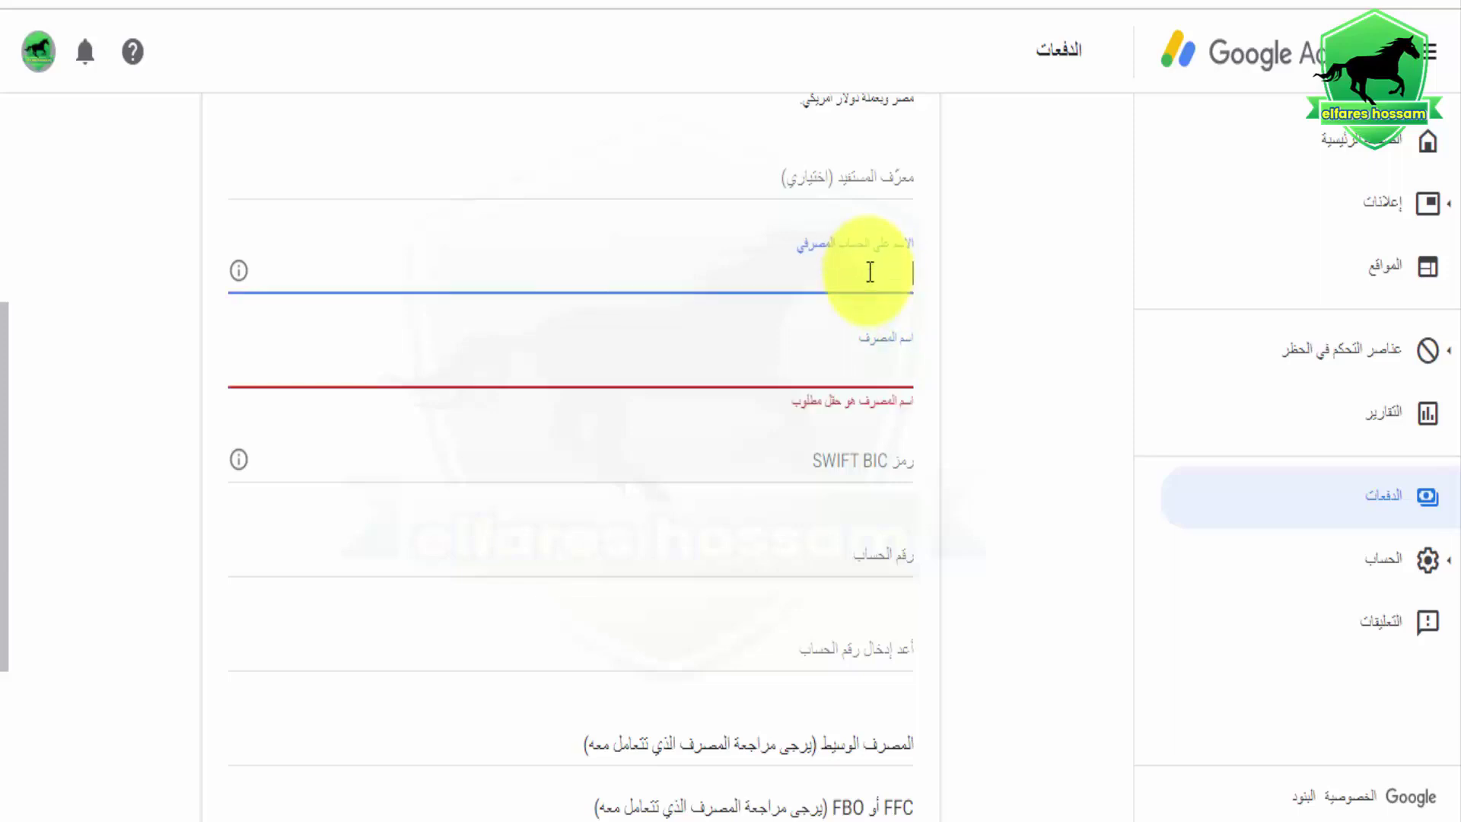
left_click(864, 367)
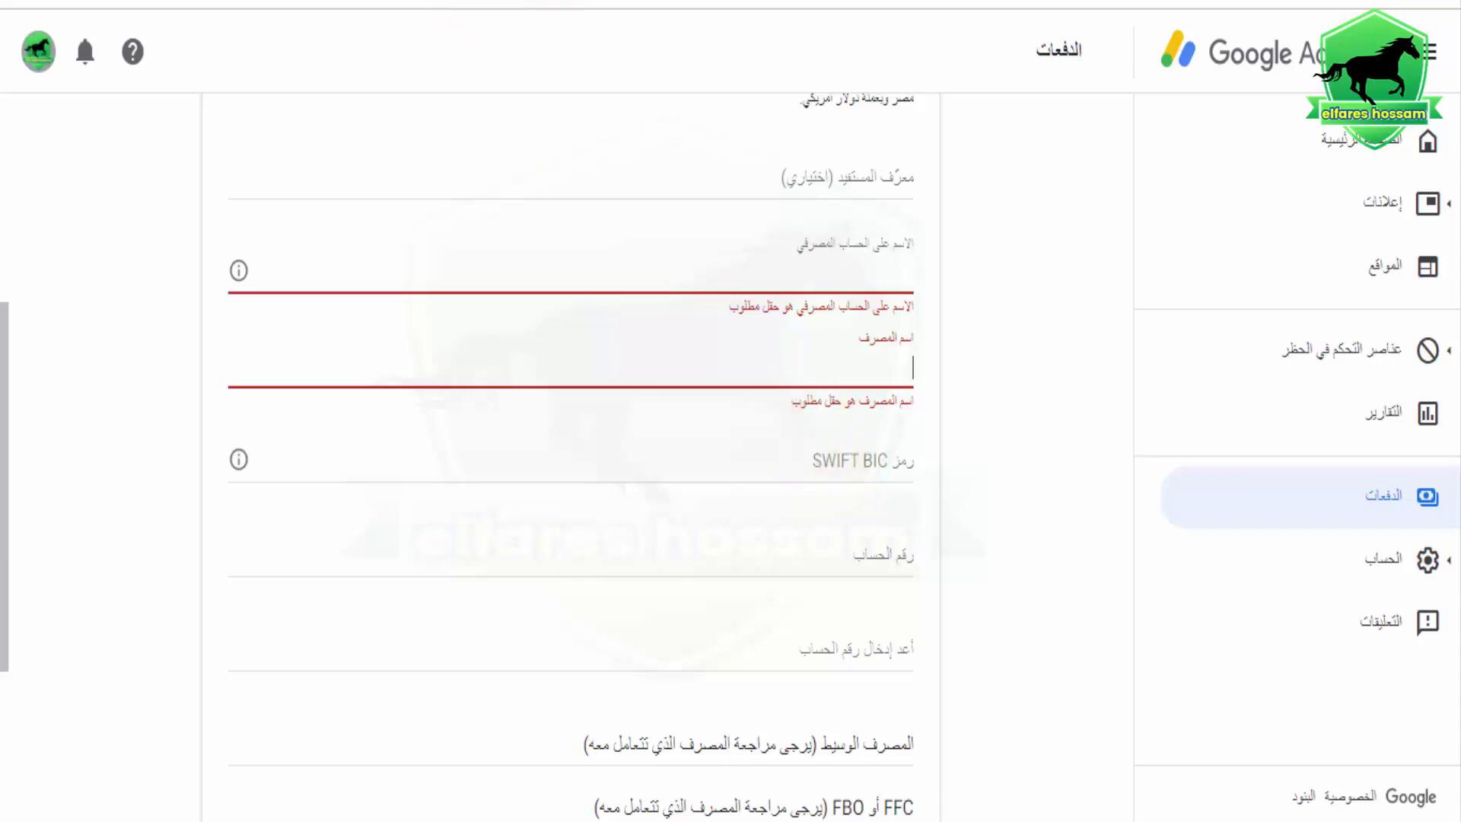
Copy the SWIFT code CIBEEGCX from the CIB bank's contact page
key("ctrl+Tab")
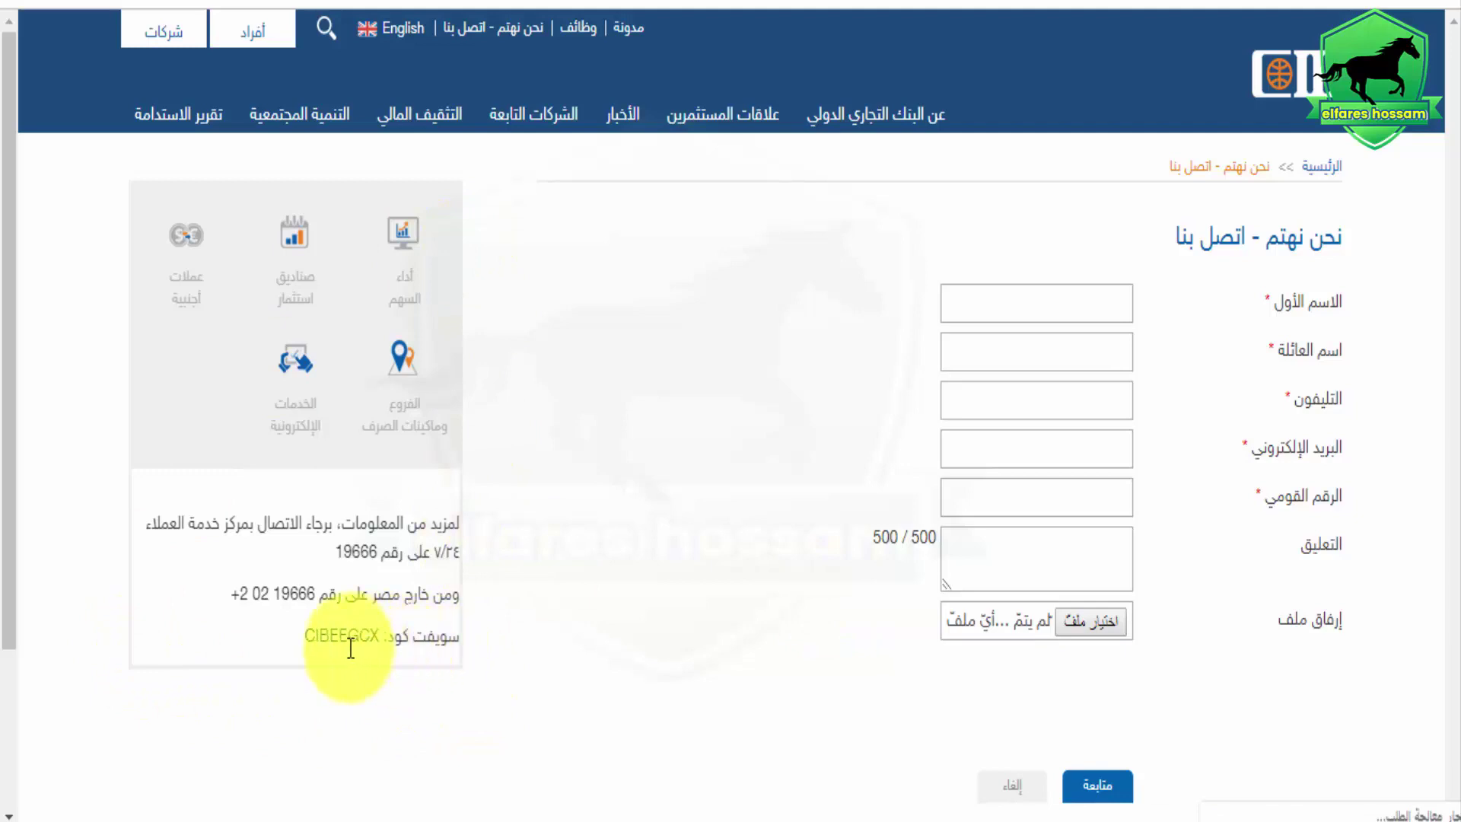
left_click_drag(297, 638, 383, 635)
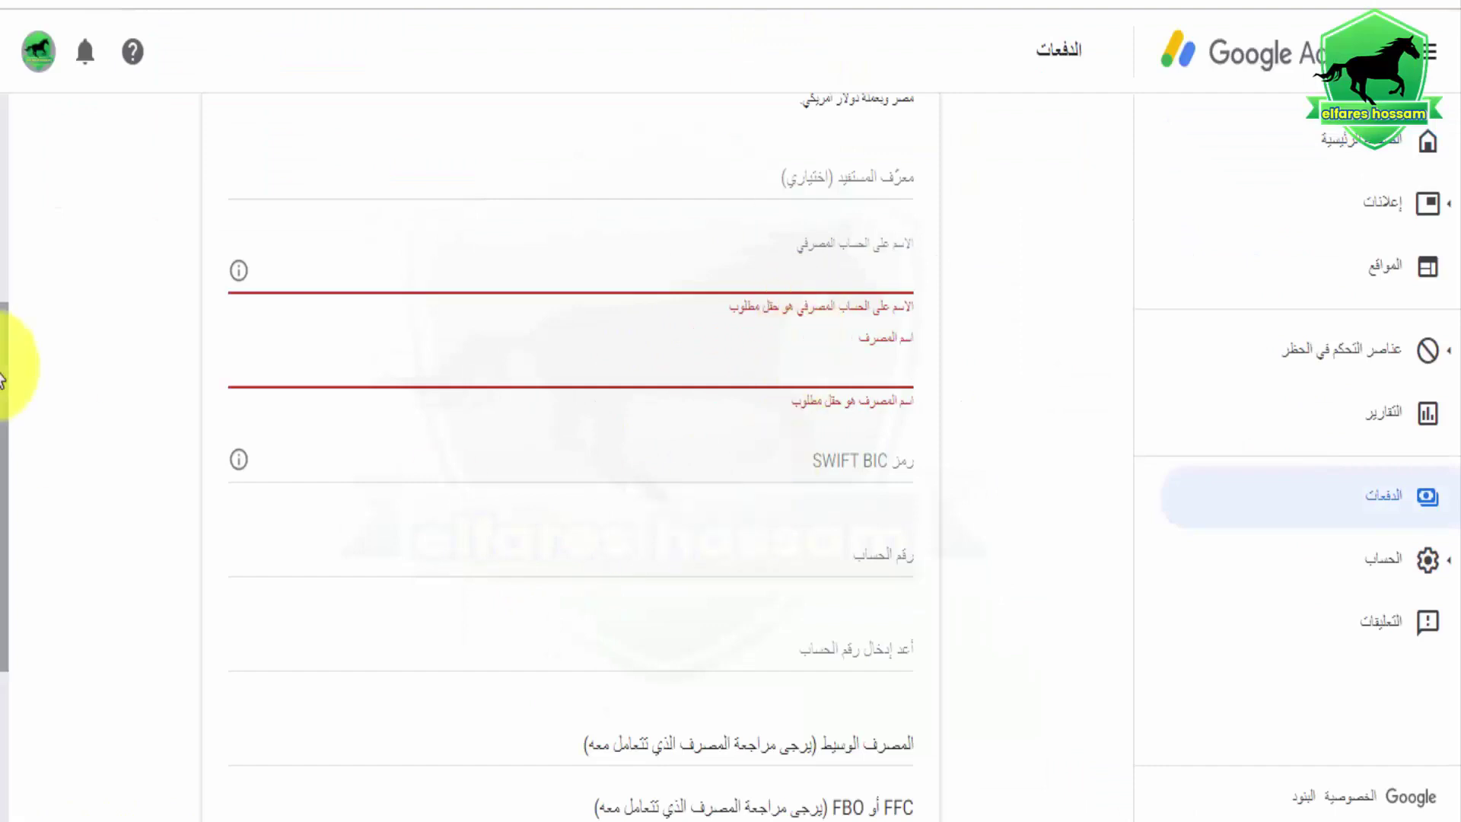
left_click_drag(8, 355, 6, 411)
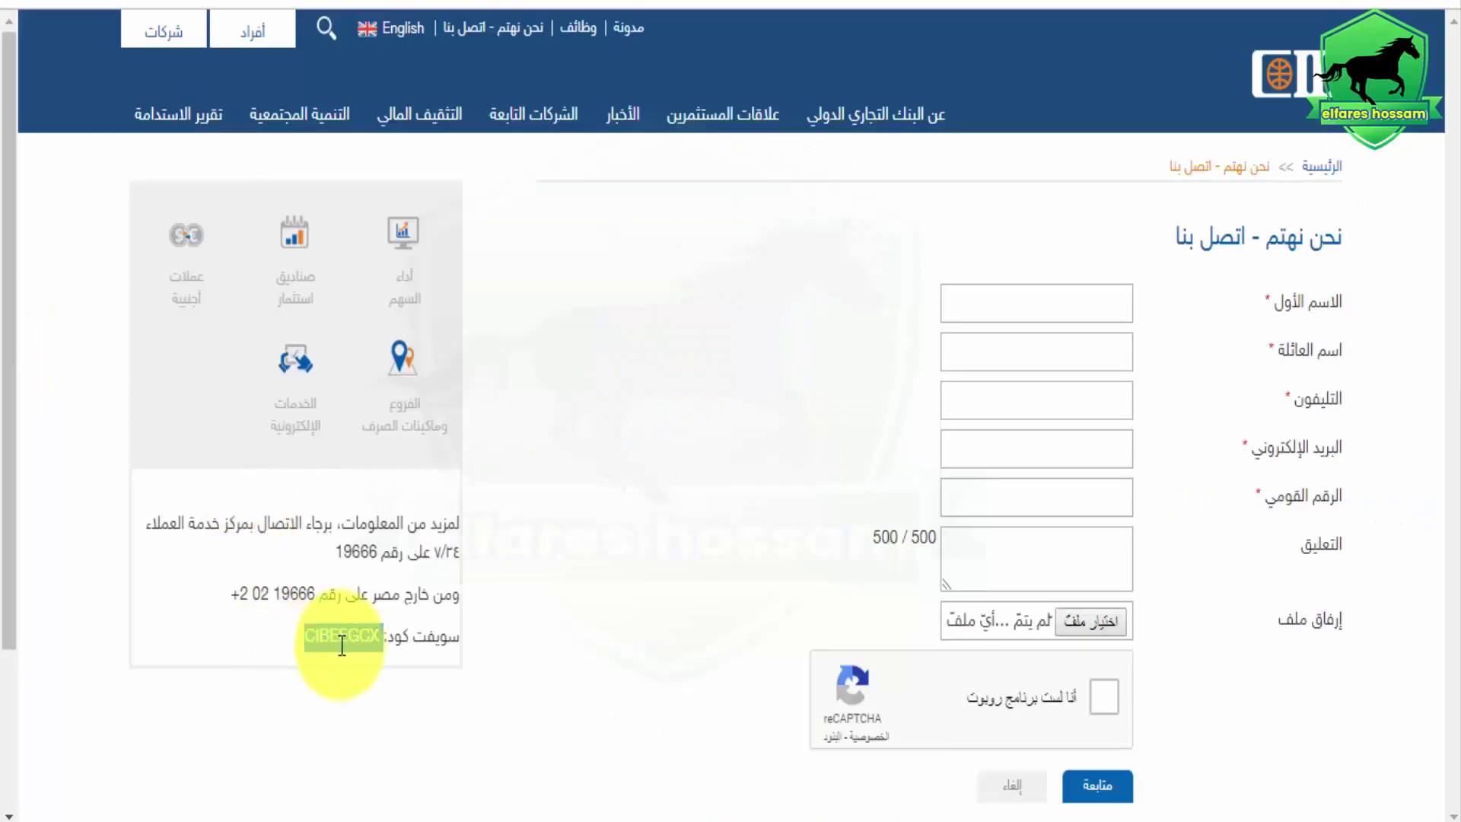
right_click(339, 643)
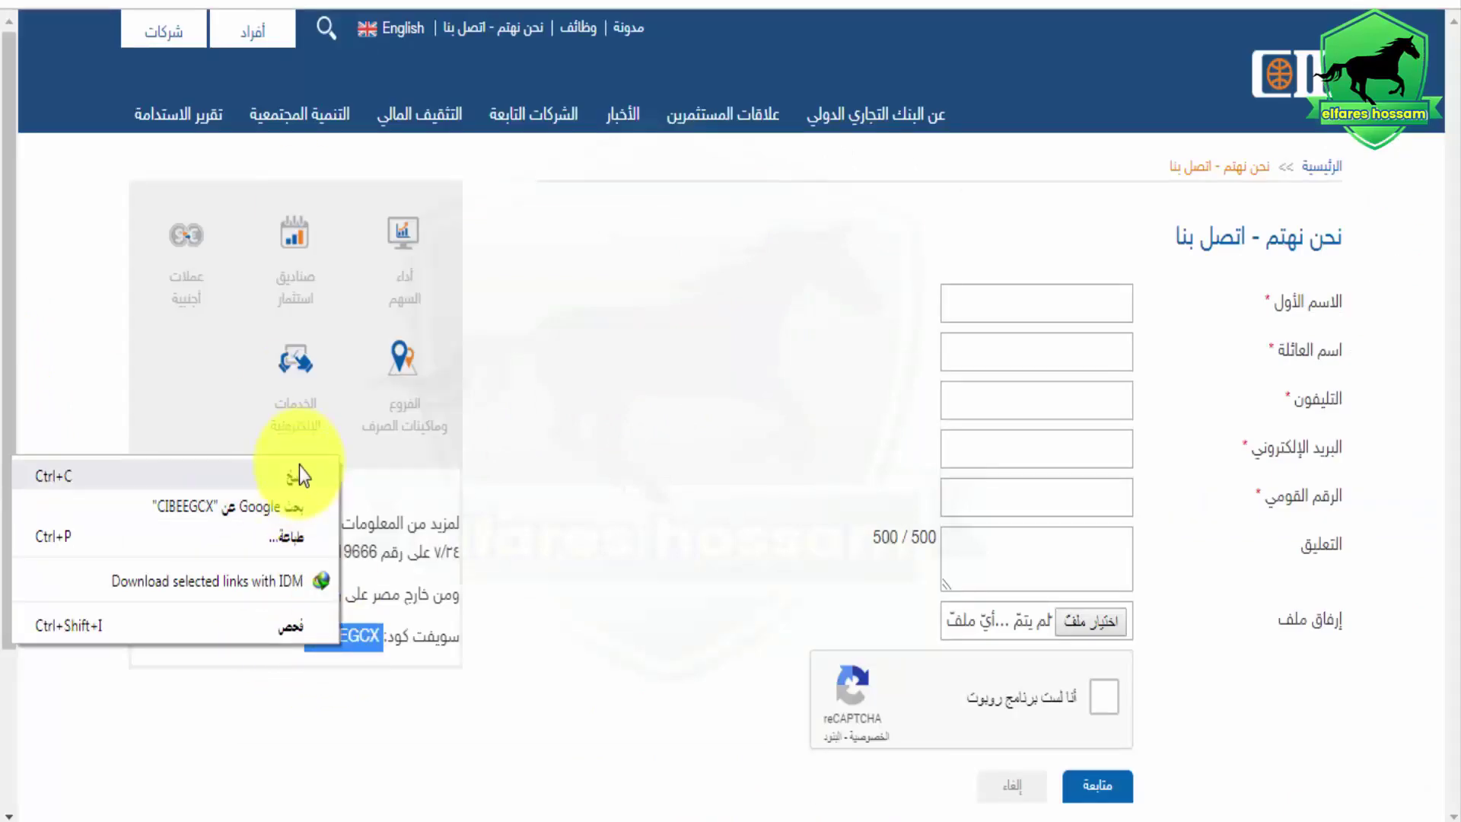
left_click(299, 472)
Return to the AdSense wire transfer form and paste CIBEEGCX as the SWIFT BIC code
left_click(749, 6)
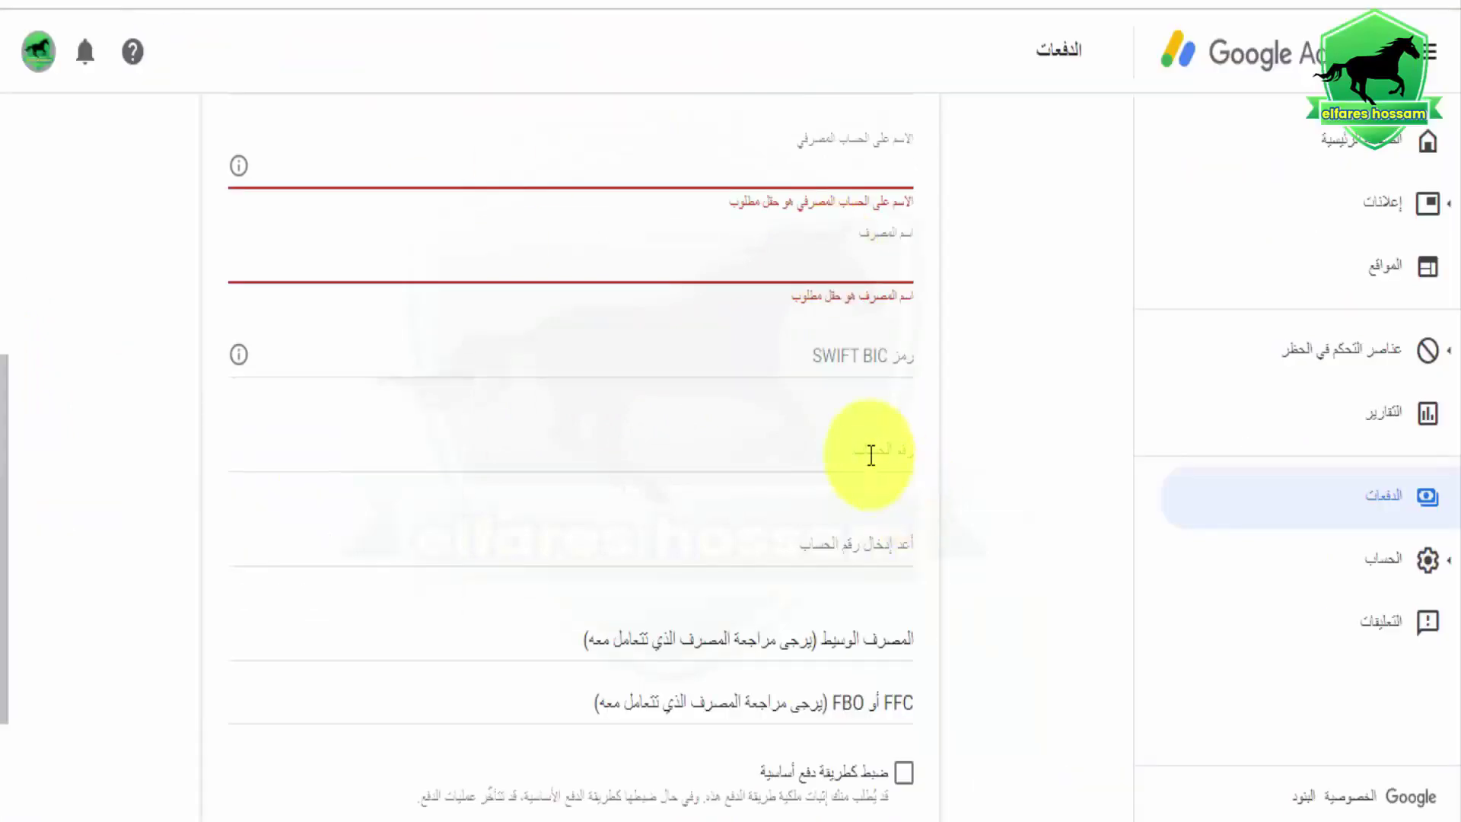
right_click(871, 455)
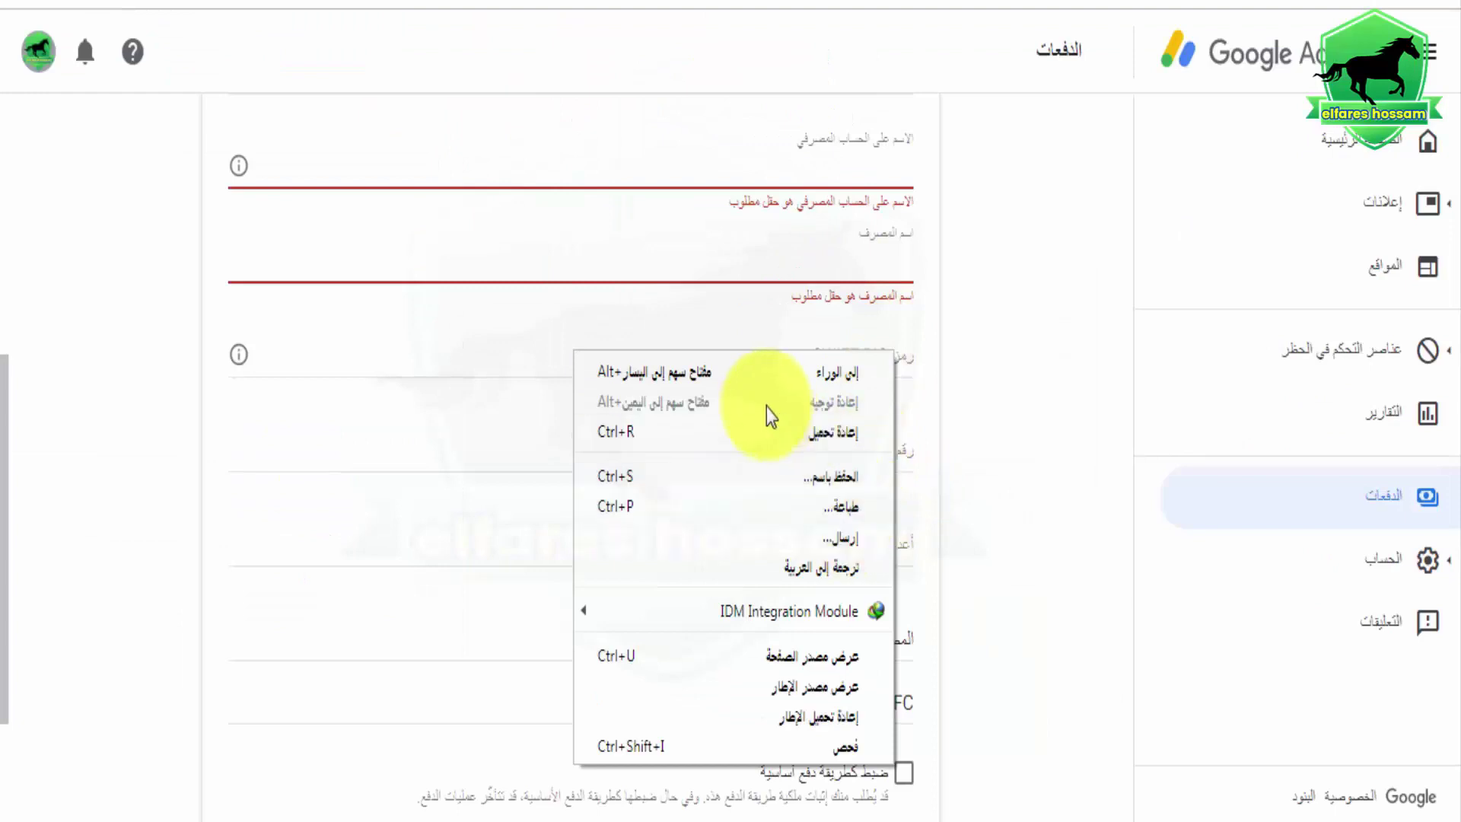
left_click(560, 369)
right_click(562, 373)
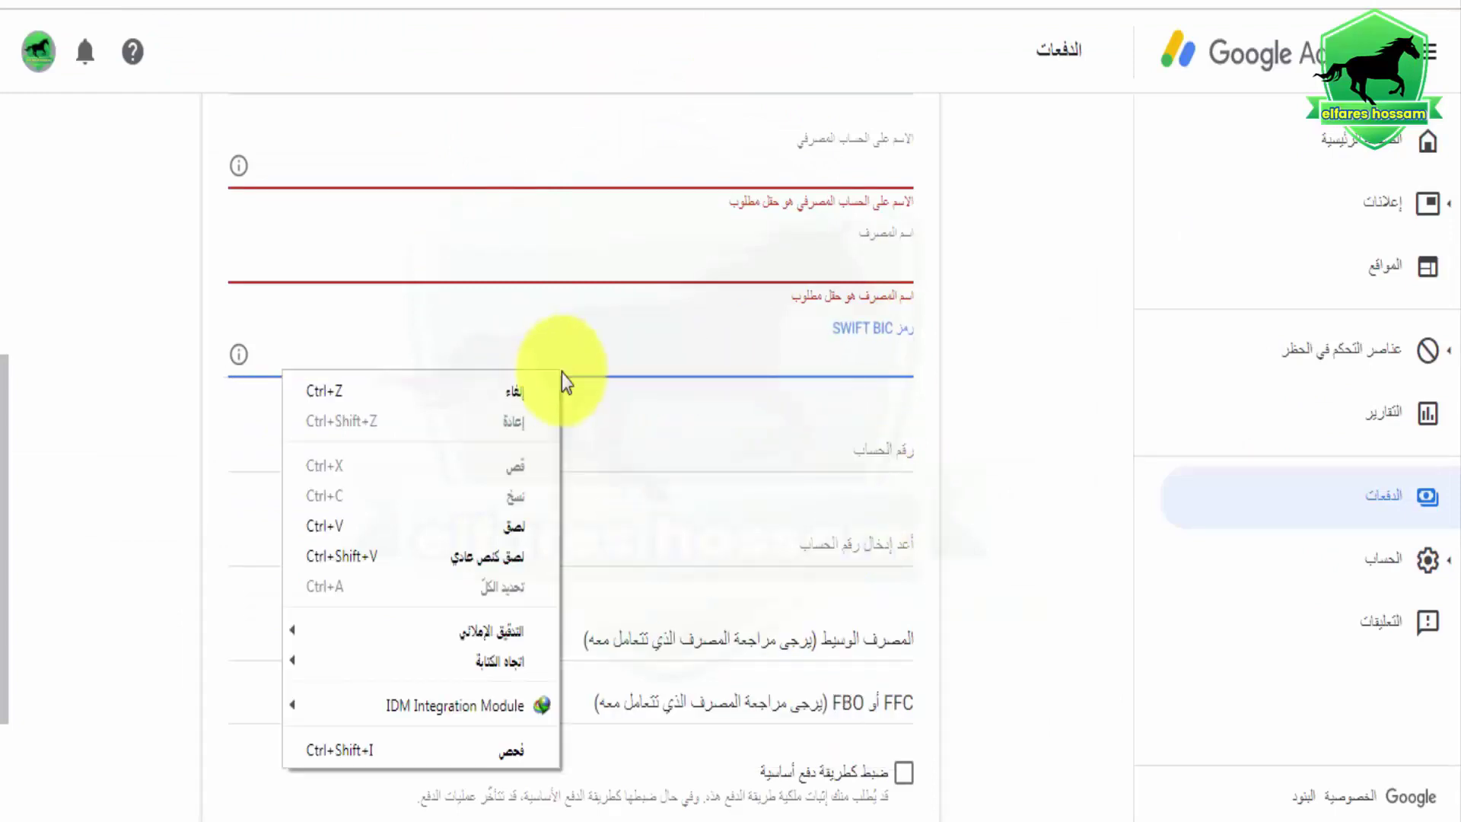
left_click(517, 528)
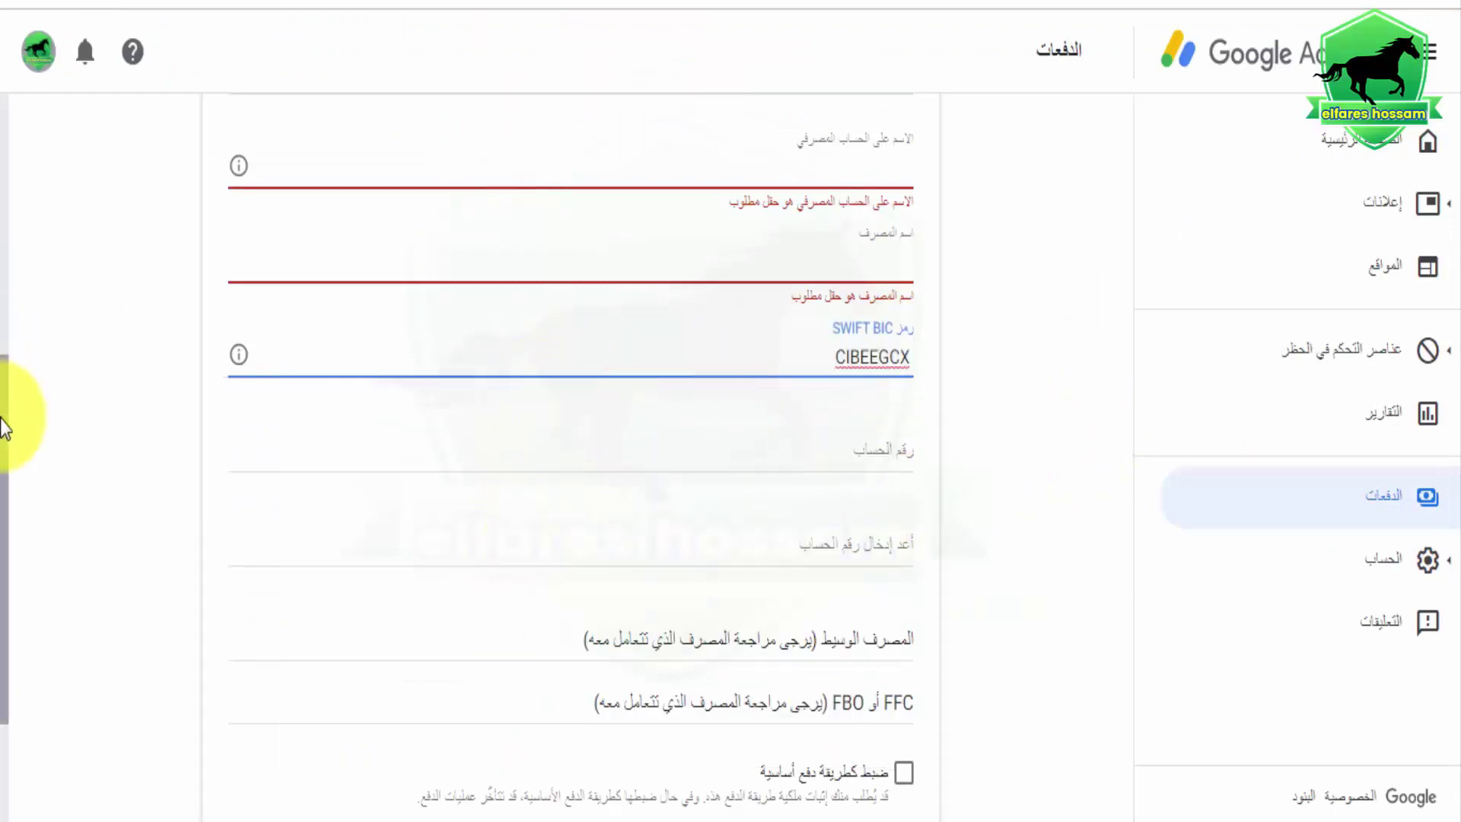
View the debit card image and the account number and account number confirmation fields of the wire transfer form
scroll(4, 426, "down", 1)
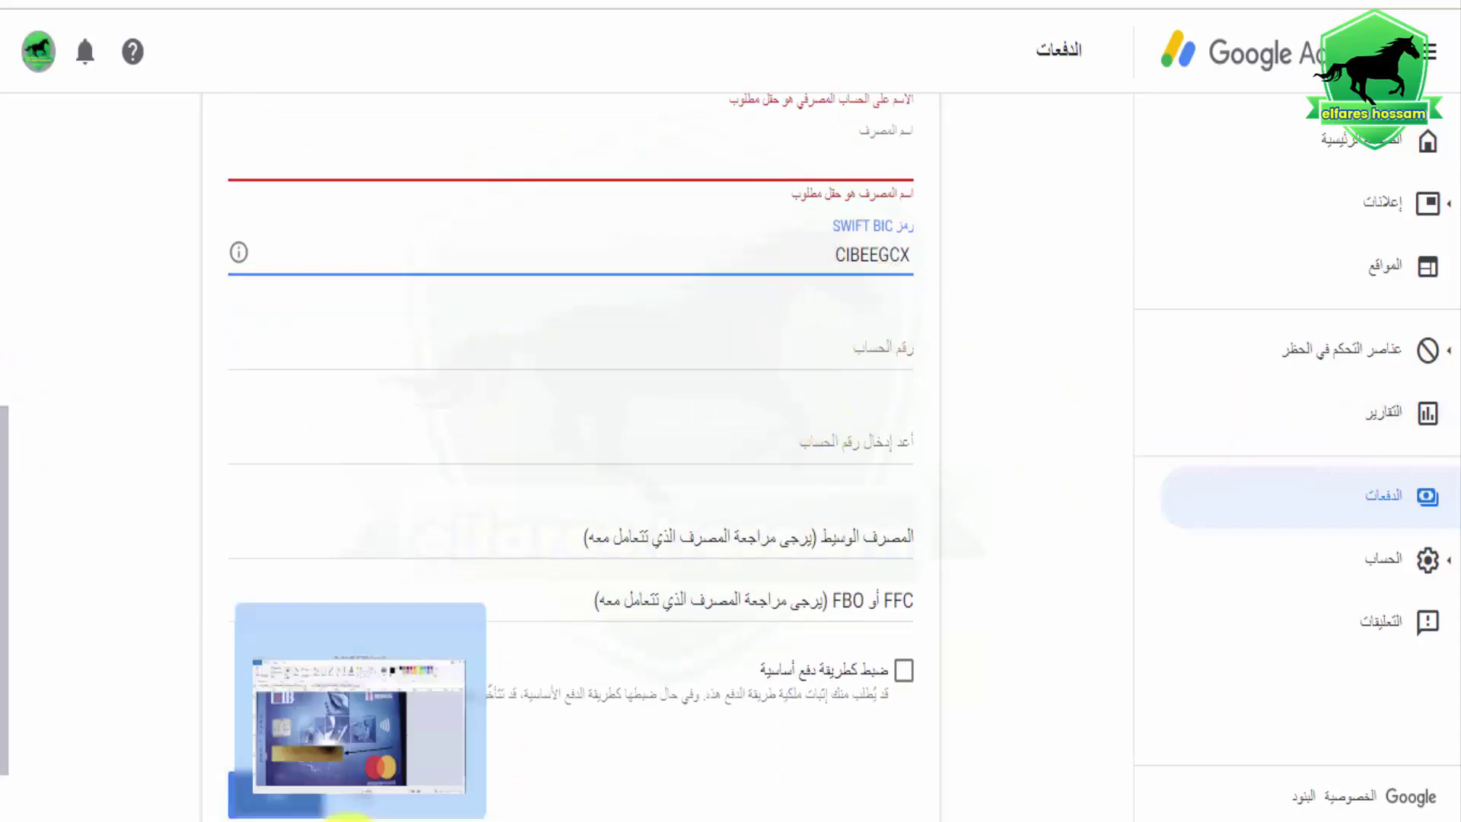
left_click(346, 819)
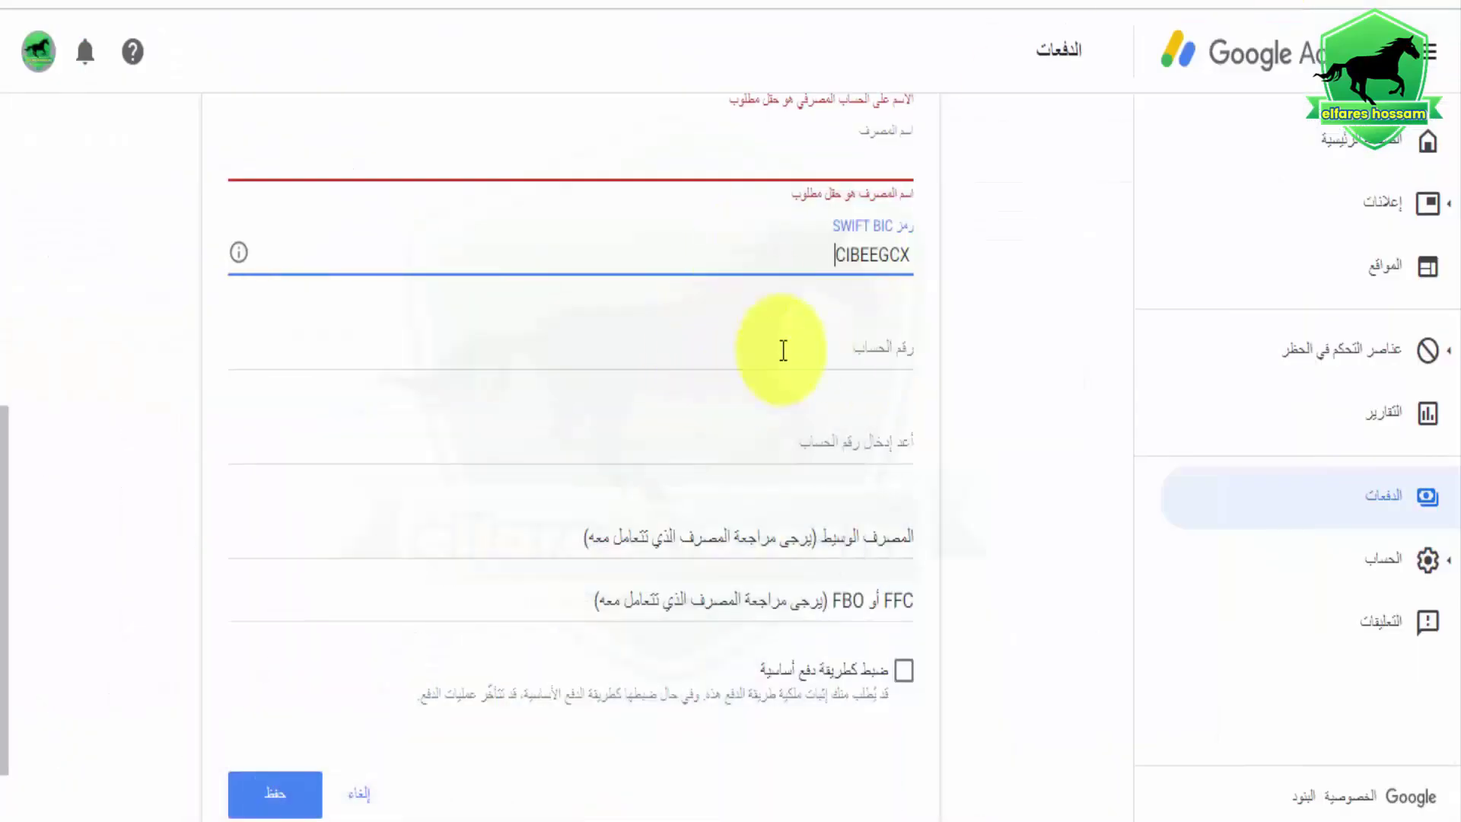
left_click(783, 350)
left_click_drag(2, 483, 21, 508)
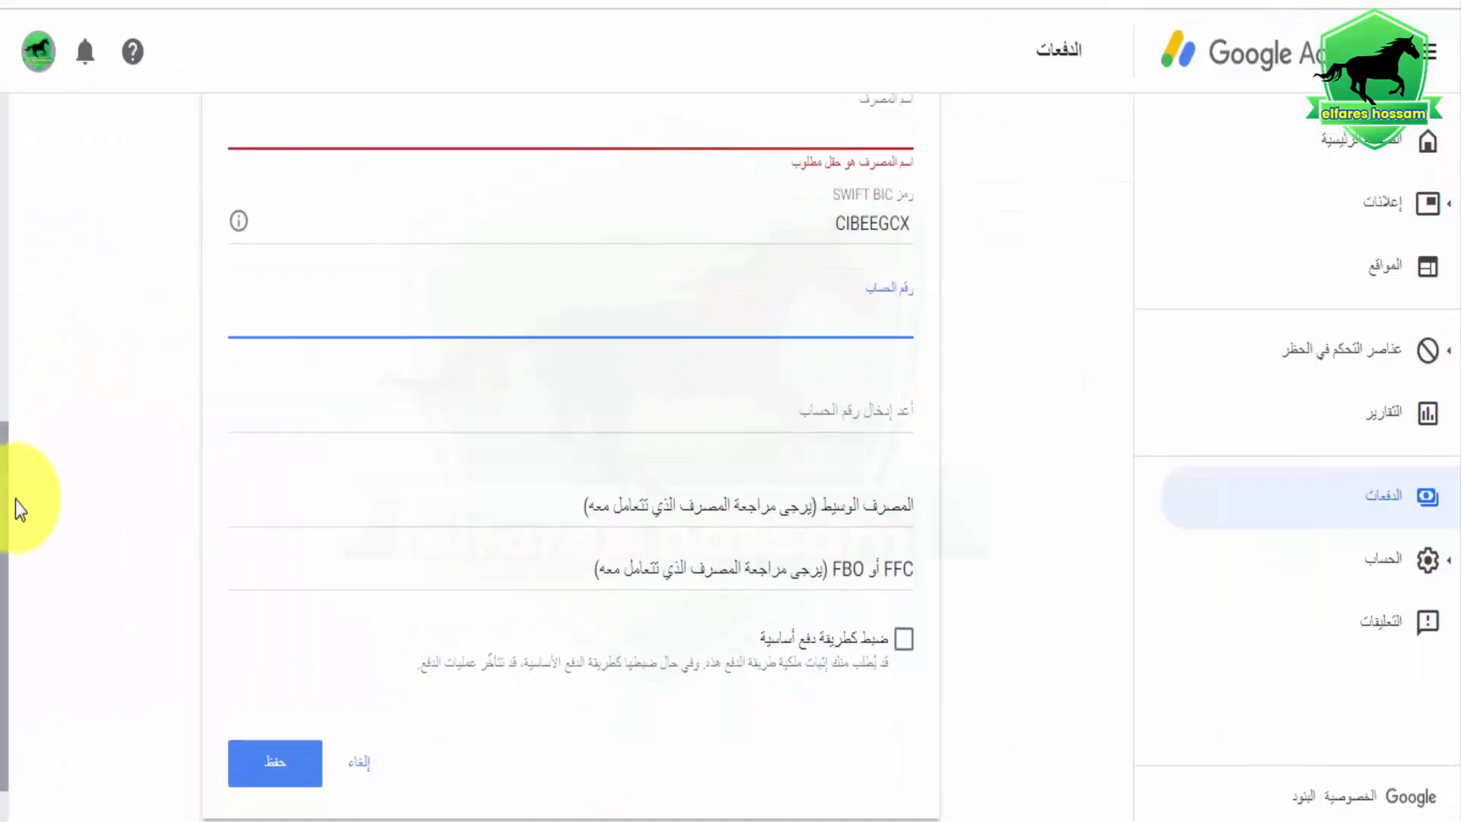
left_click(809, 411)
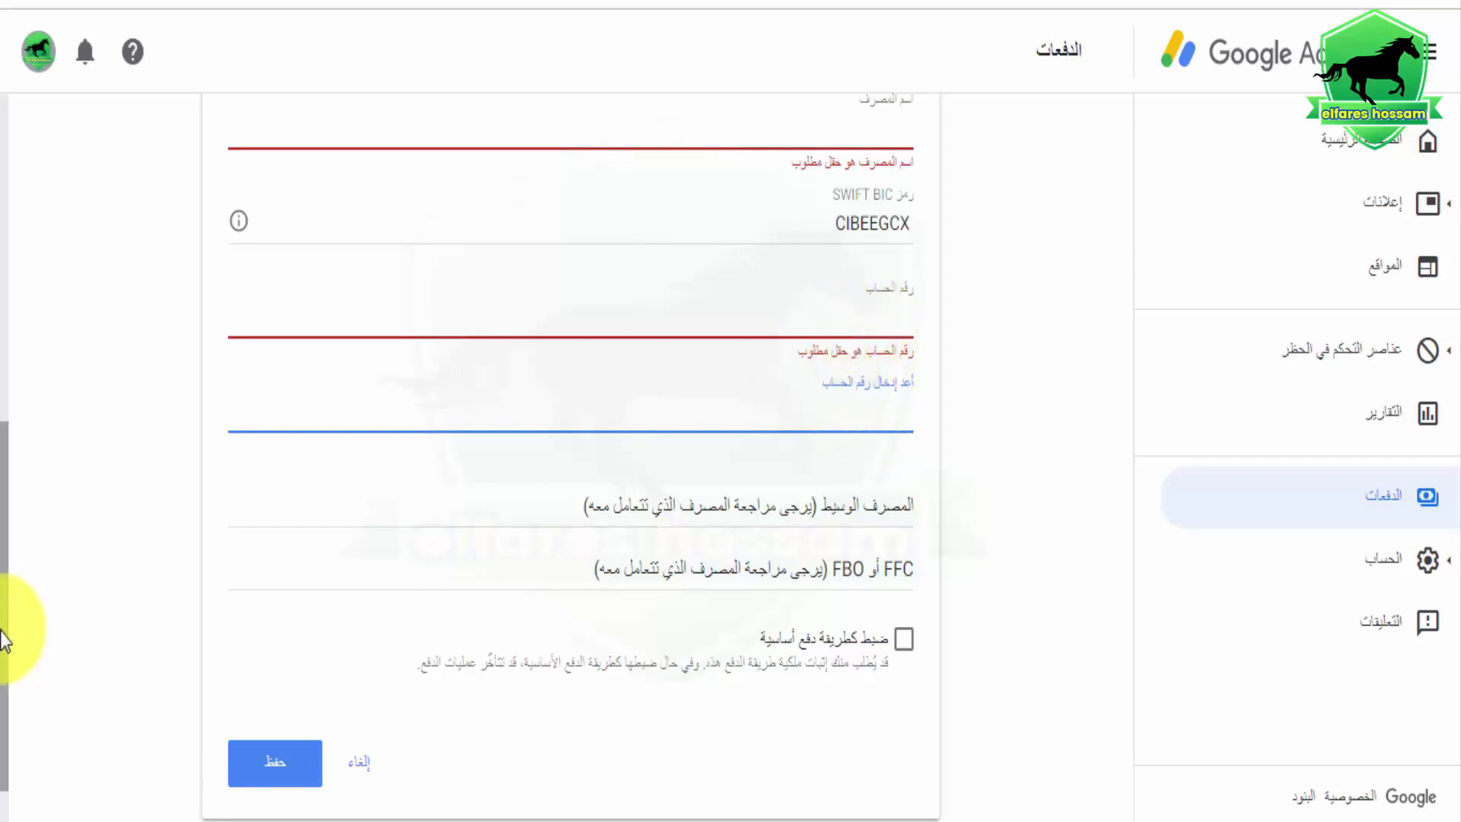
Set the wire transfer as the primary payment method and try to save the form
scroll(3, 639, "down", 1)
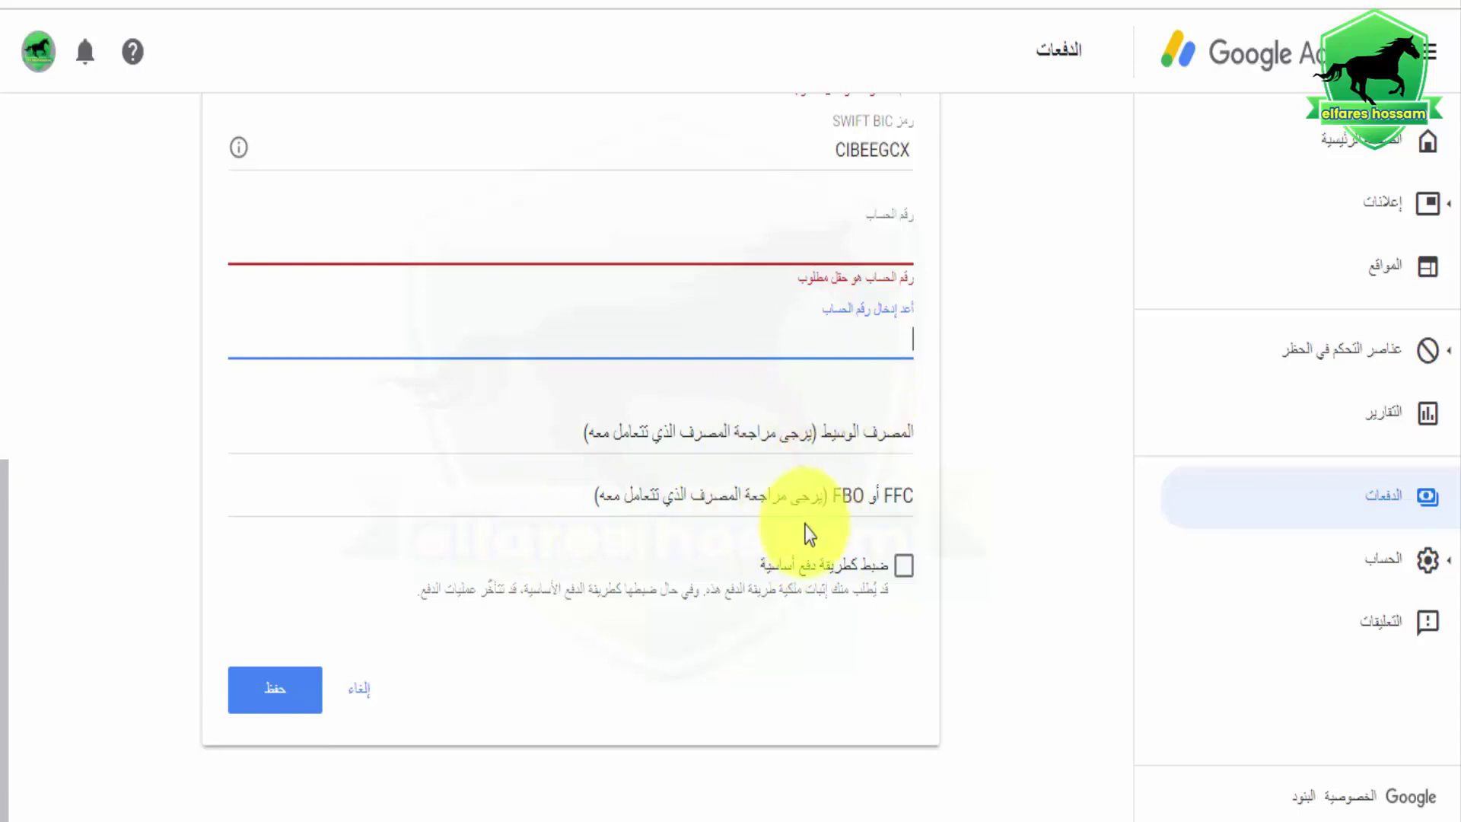
left_click(904, 567)
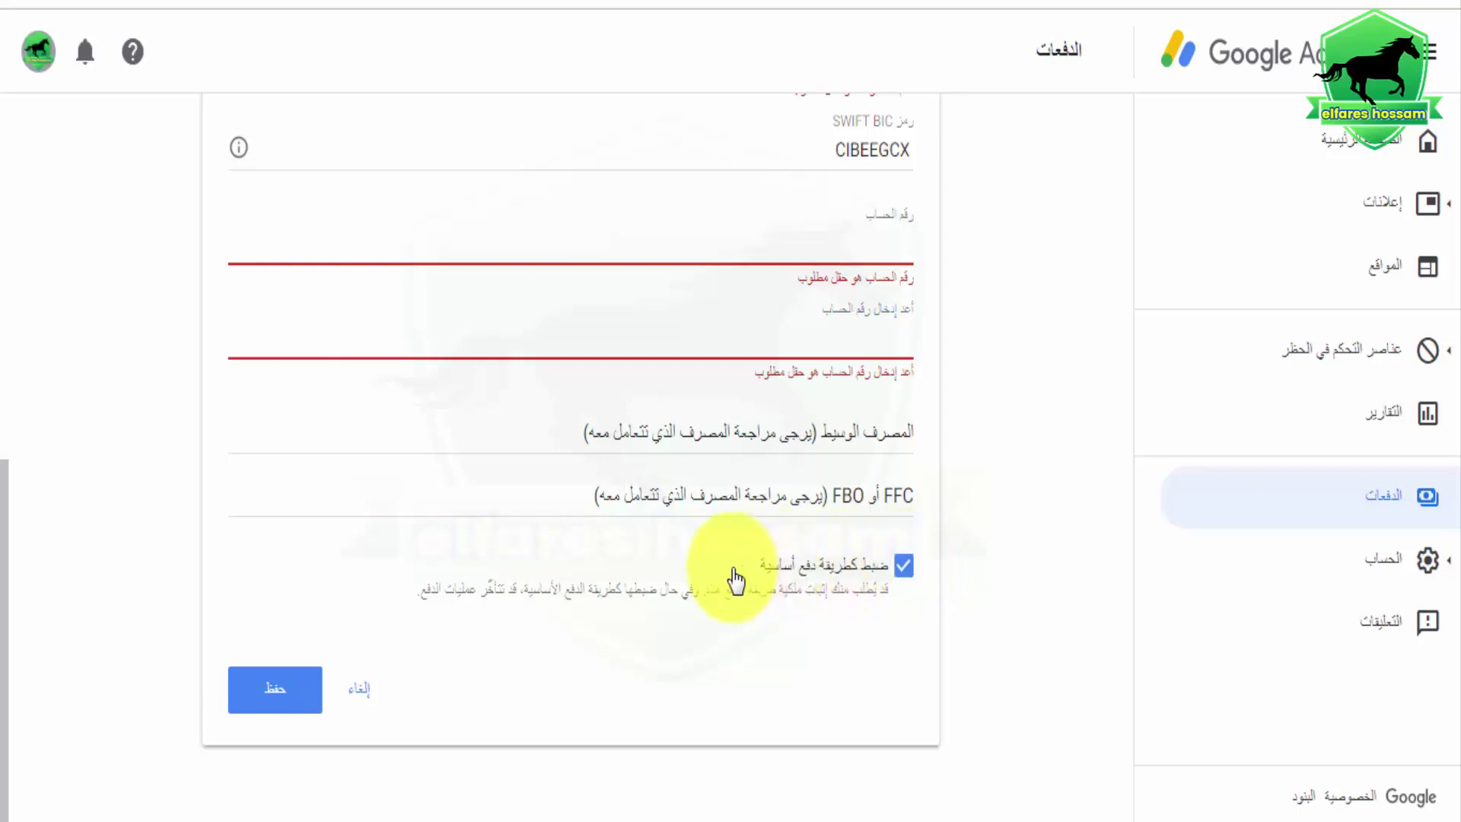
left_click(258, 709)
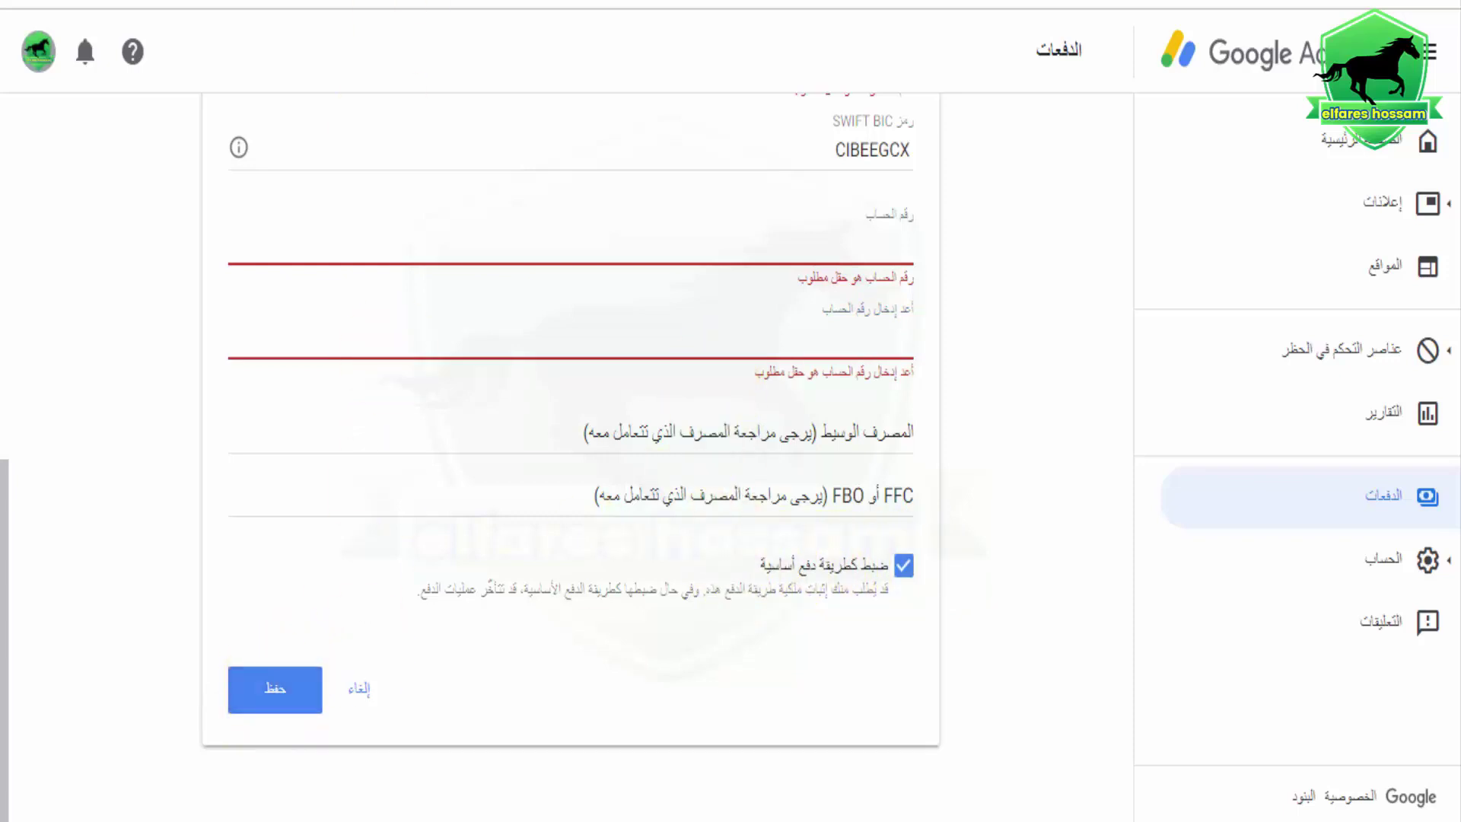